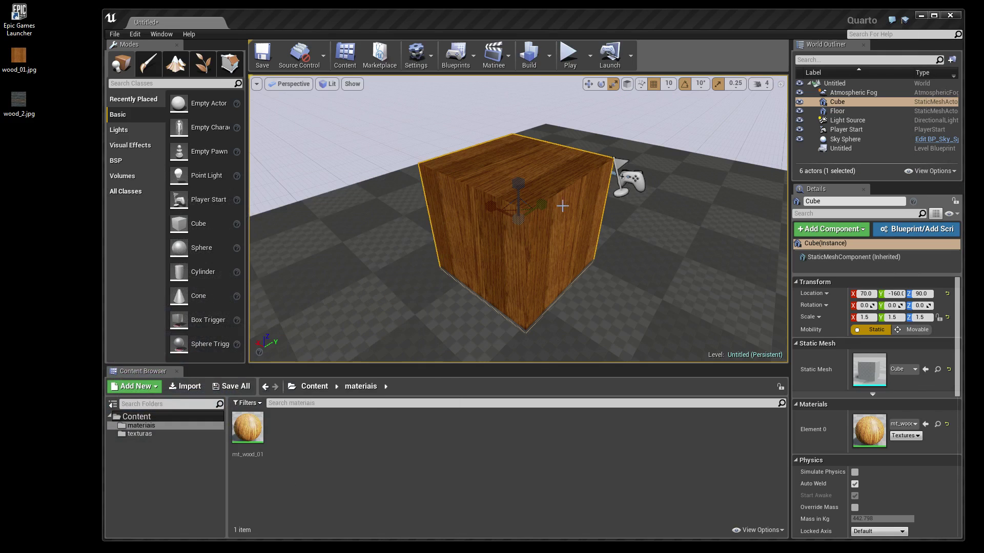
Open mt_wood_01, reposition its wood Texture Sample node, and close the material editor.
{"action": "double_click", "coordinate": [248, 428]}
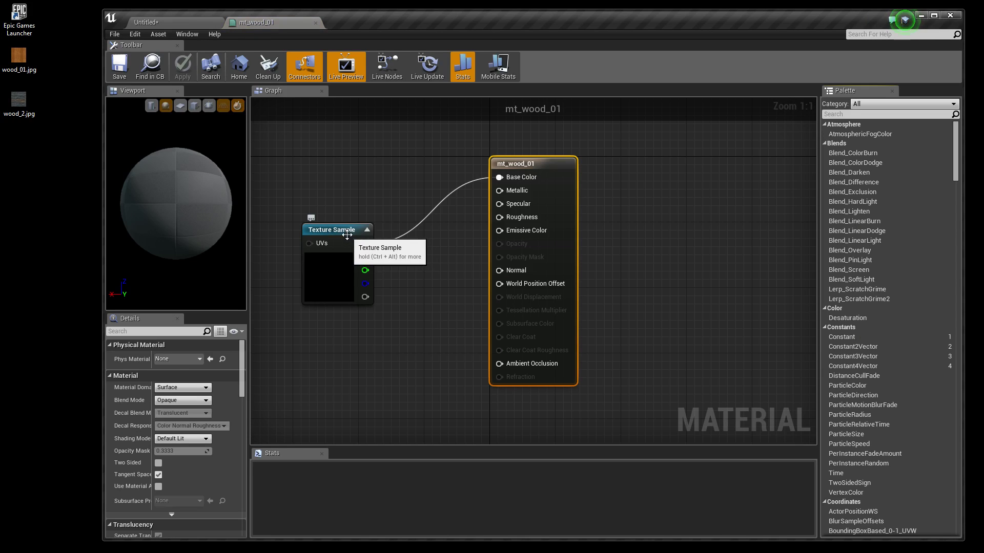
{"action": "left_click_drag", "start_coordinate": [343, 227], "coordinate": [351, 178]}
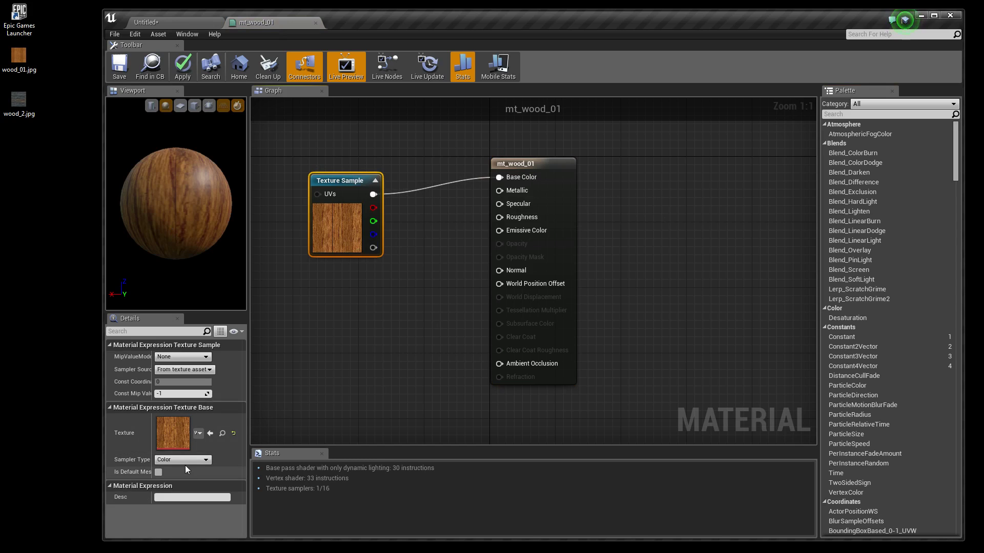
{"action": "left_click_drag", "start_coordinate": [351, 181], "coordinate": [359, 197]}
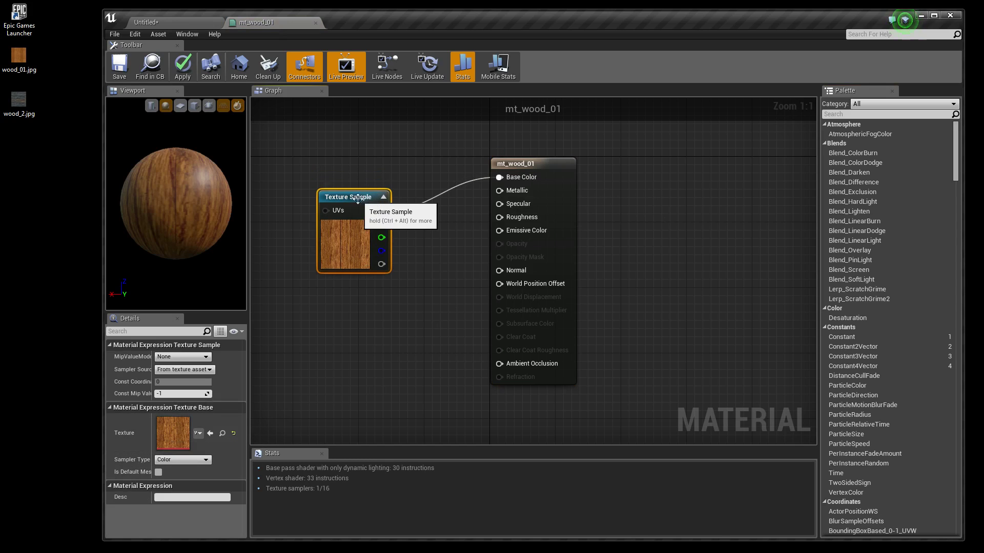
{"action": "left_click", "coordinate": [316, 23]}
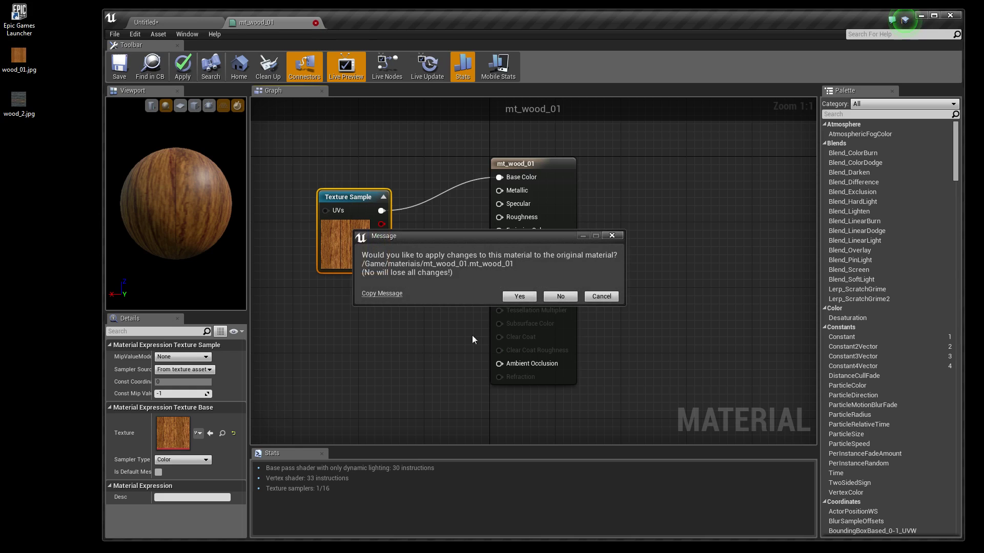
Dismiss the apply-changes prompt and look over the wood cube in the level viewport.
{"action": "left_click", "coordinate": [548, 296]}
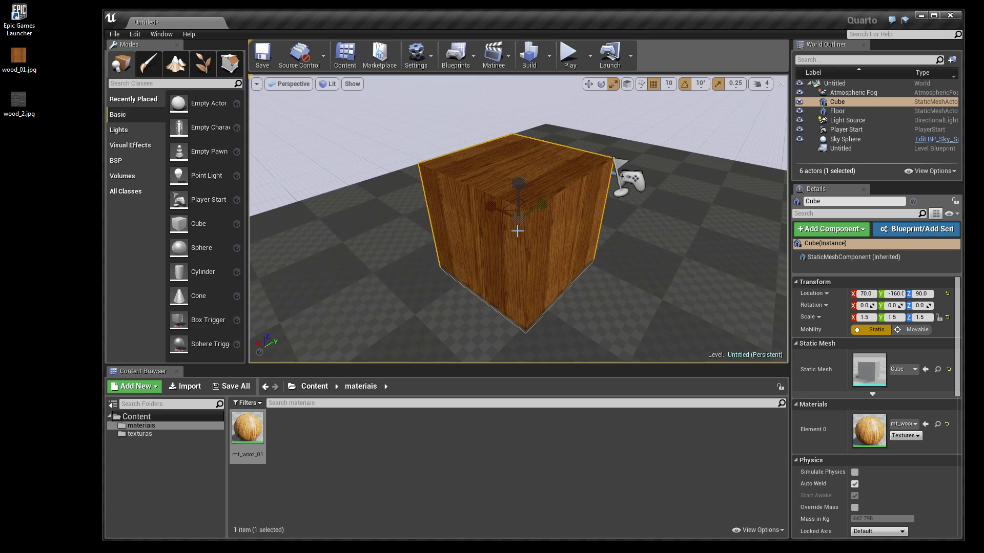
{"action": "scroll", "coordinate": [516, 229], "scroll_direction": "up", "scroll_amount": 5}
{"action": "scroll", "coordinate": [515, 229], "scroll_direction": "down", "scroll_amount": 5}
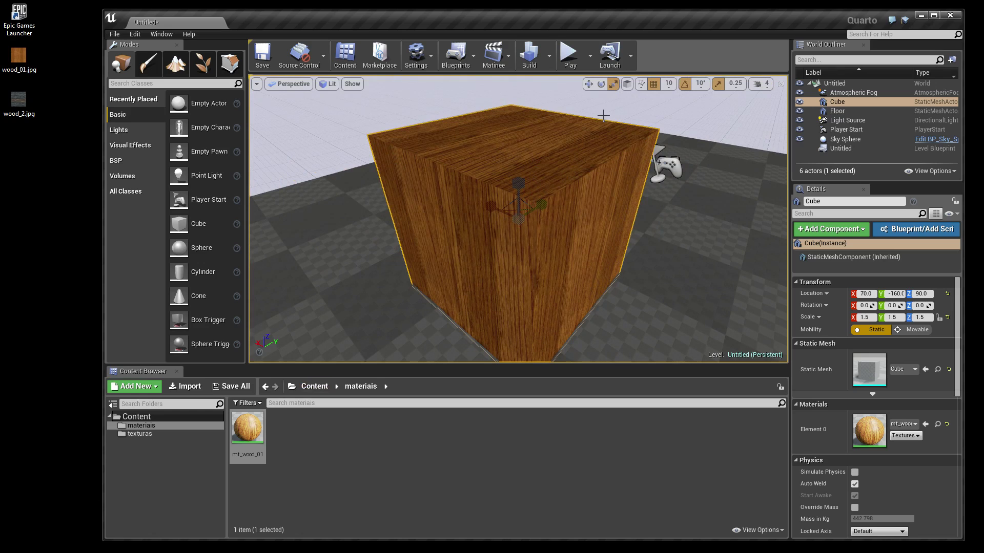
{"action": "scroll", "coordinate": [504, 238], "scroll_direction": "down", "scroll_amount": 3}
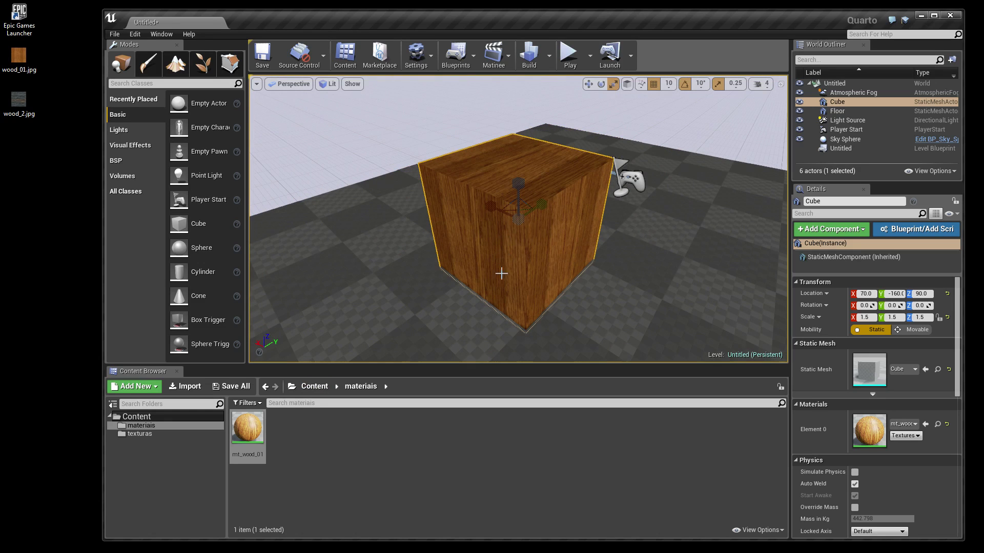
Deselect the mt_wood_01 asset and switch to the desktop to launch Photoshop.
{"action": "left_click", "coordinate": [324, 447]}
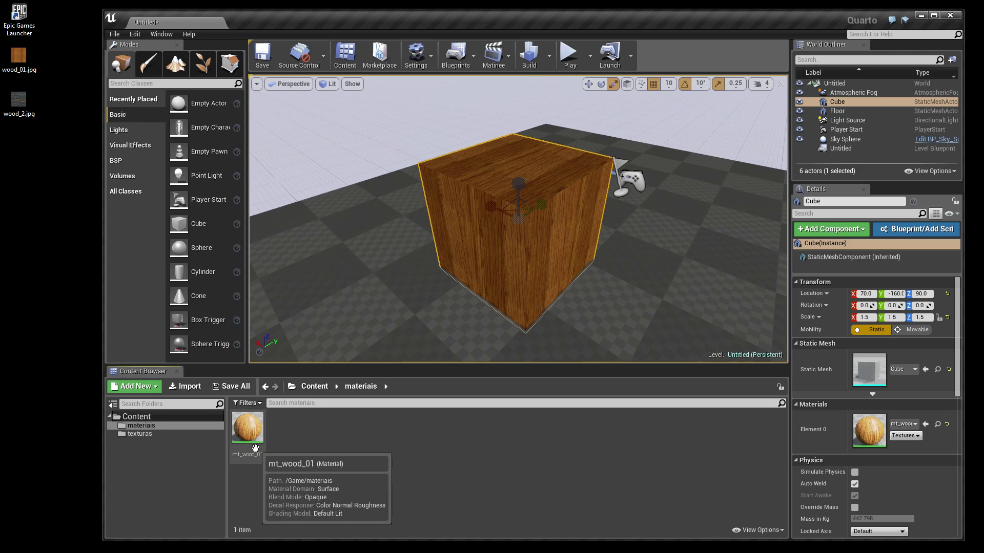
{"action": "scroll", "coordinate": [503, 260], "scroll_direction": "up", "scroll_amount": 2}
{"action": "scroll", "coordinate": [503, 261], "scroll_direction": "up", "scroll_amount": 3}
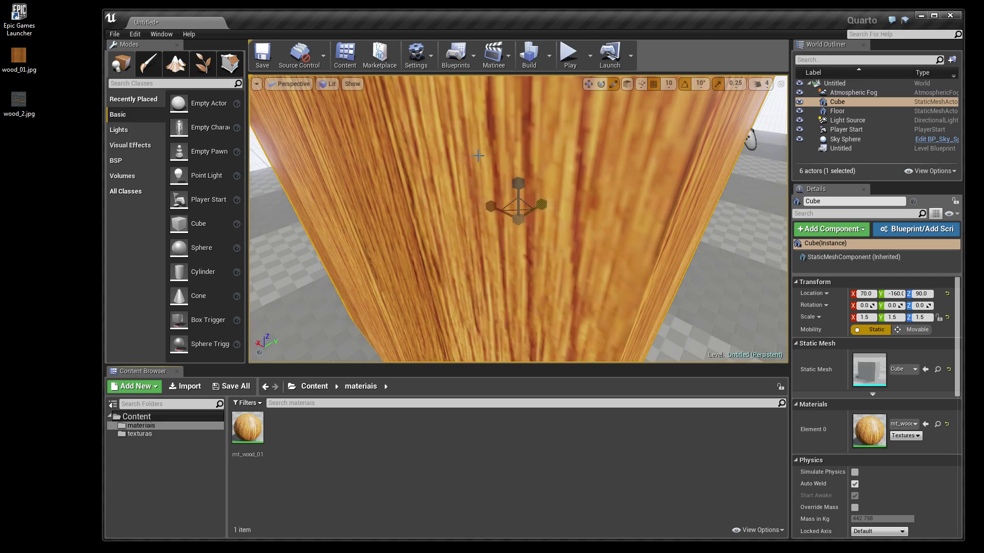
{"action": "scroll", "coordinate": [479, 162], "scroll_direction": "down", "scroll_amount": 5}
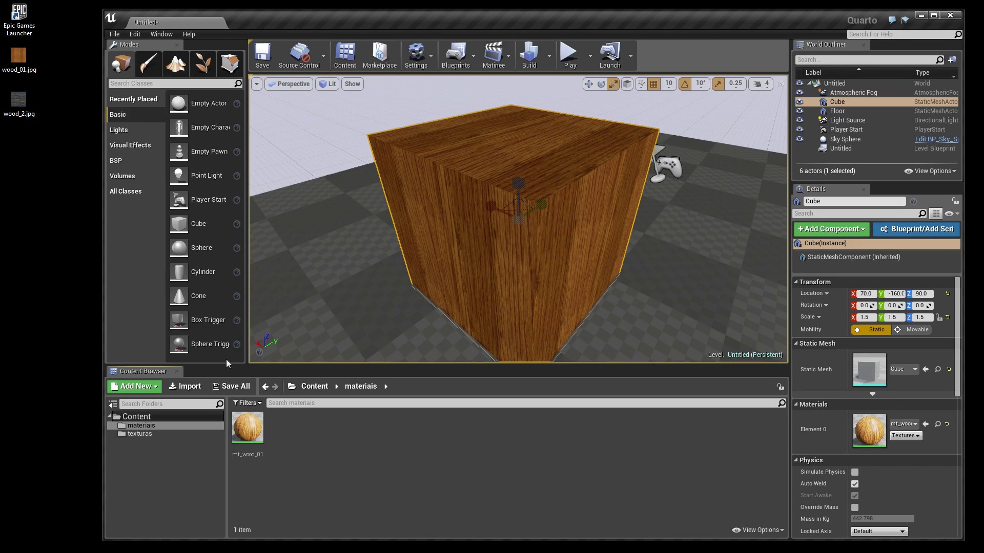
{"action": "left_click", "coordinate": [48, 241]}
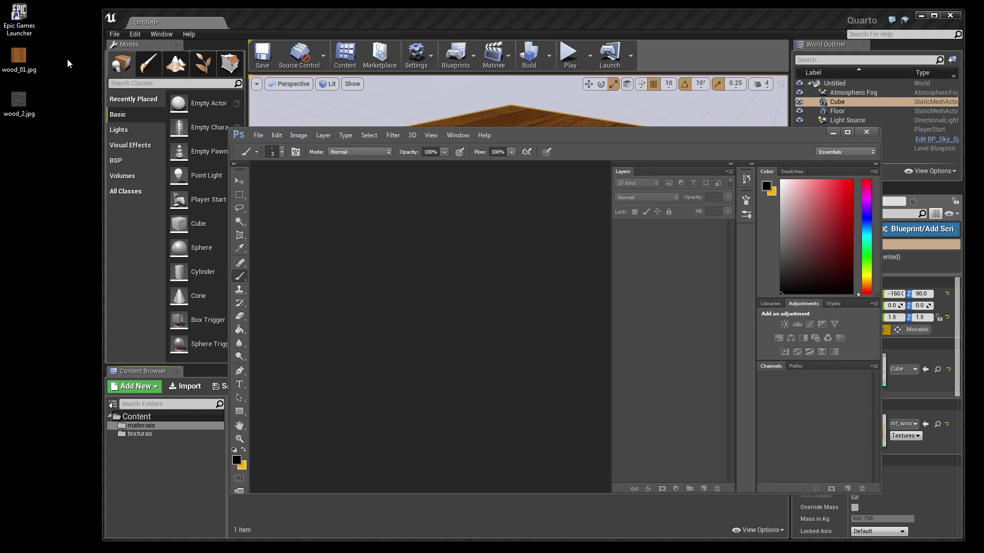
Open wood_01.jpg in Photoshop by dragging it from the desktop, and maximize the window.
{"action": "left_click_drag", "start_coordinate": [22, 57], "coordinate": [319, 206]}
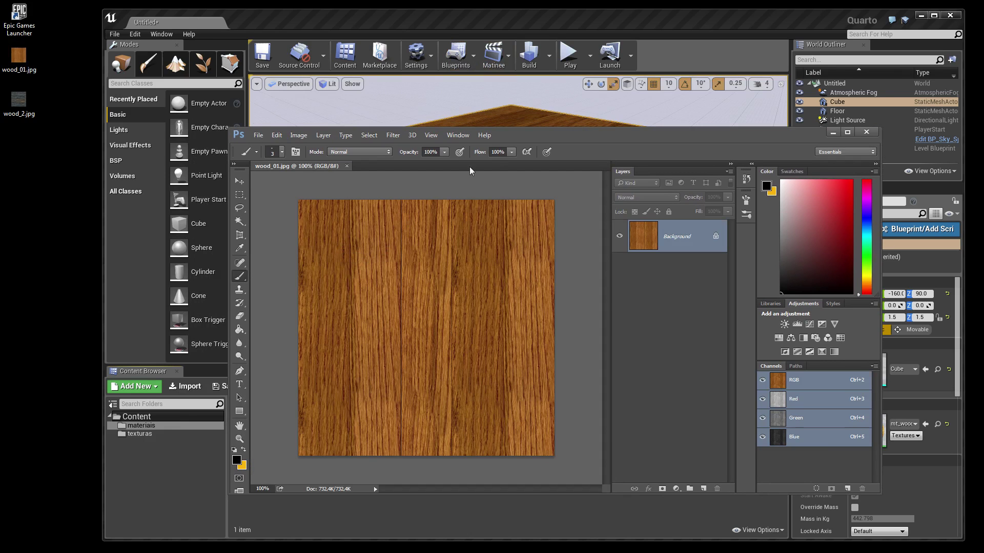
{"action": "double_click", "coordinate": [546, 139]}
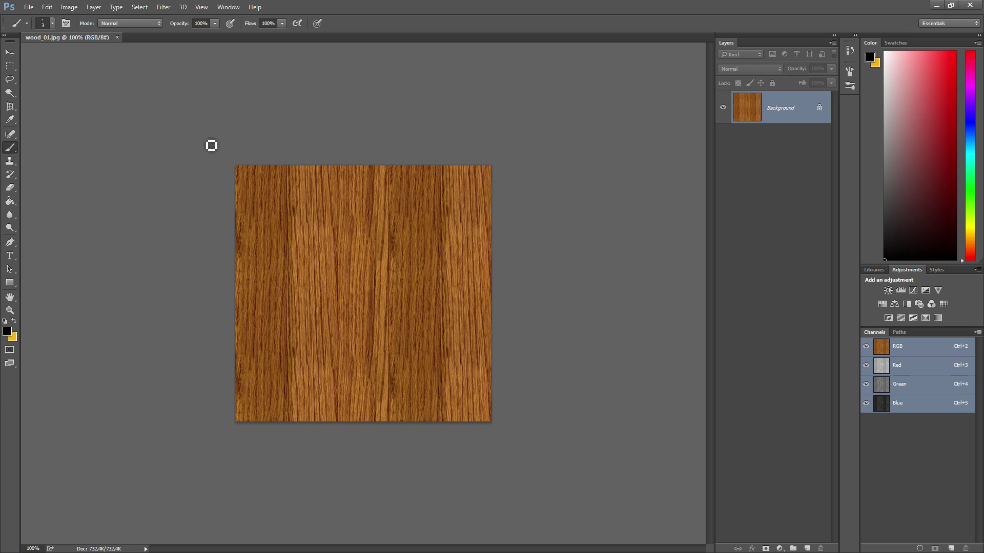
{"action": "left_click", "coordinate": [163, 7]}
{"action": "mouse_move", "coordinate": [168, 112]}
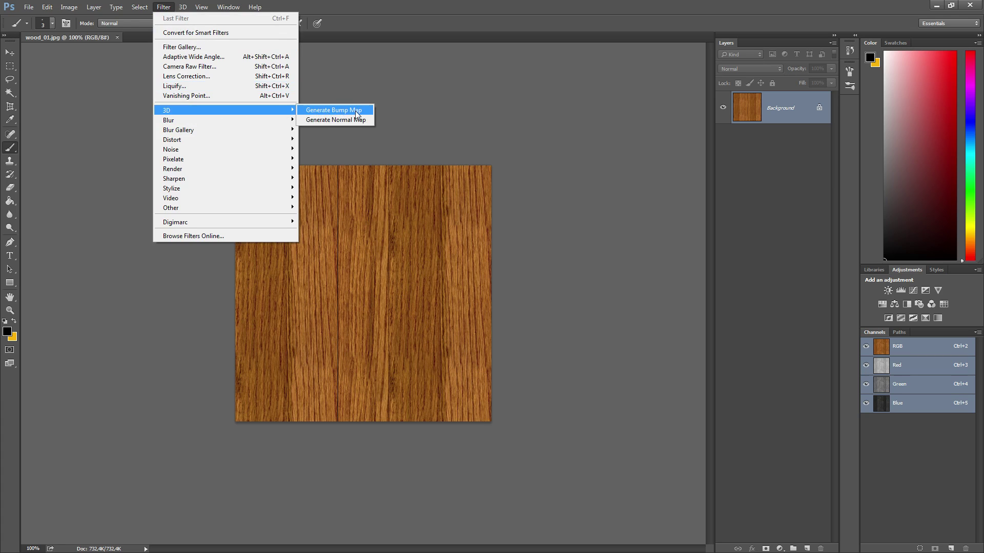
{"action": "left_click", "coordinate": [357, 111]}
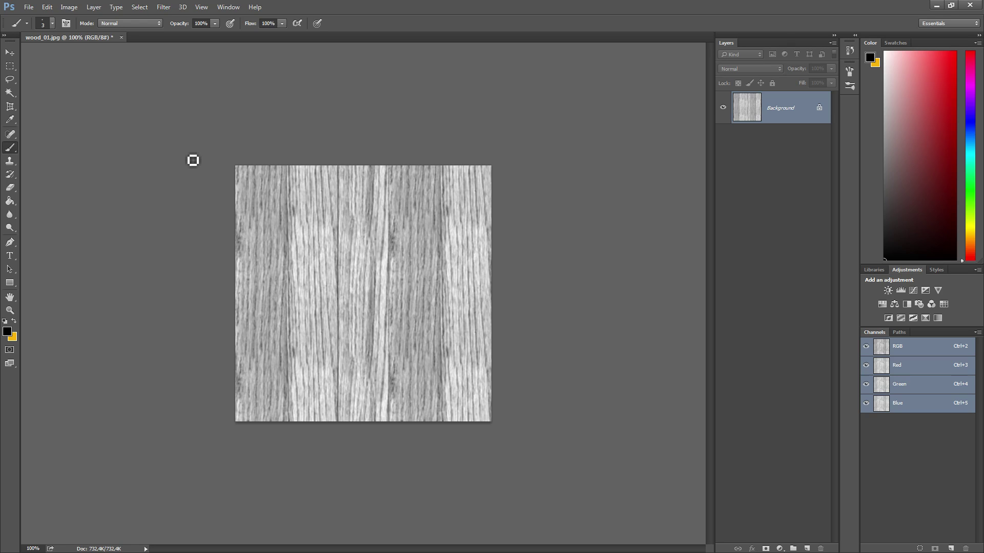
{"action": "key", "text": "ctrl+z"}
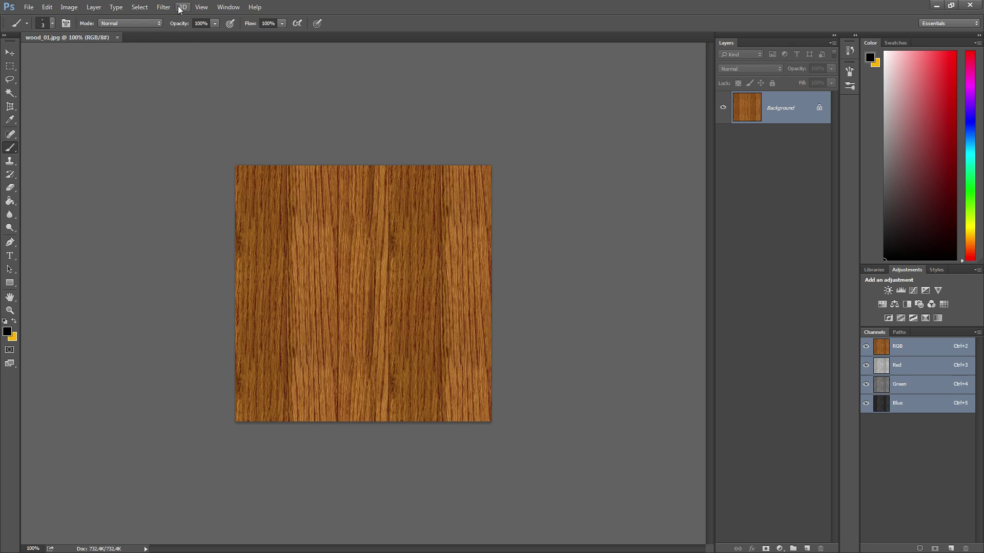
Apply Filter > 3D > Generate Normal Map to the wood_01.jpg texture.
{"action": "left_click", "coordinate": [183, 7]}
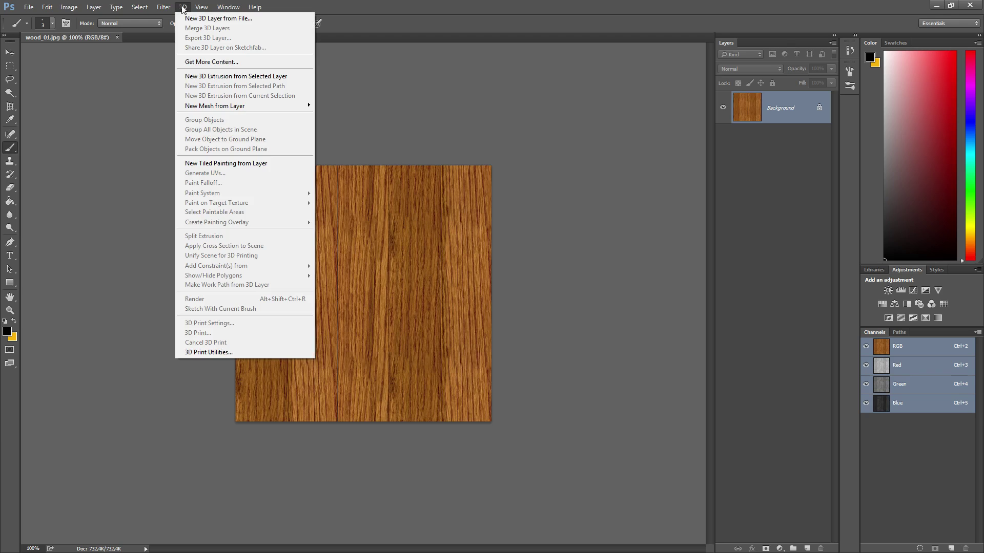
{"action": "left_click", "coordinate": [183, 8]}
{"action": "left_click", "coordinate": [163, 7]}
{"action": "mouse_move", "coordinate": [173, 110]}
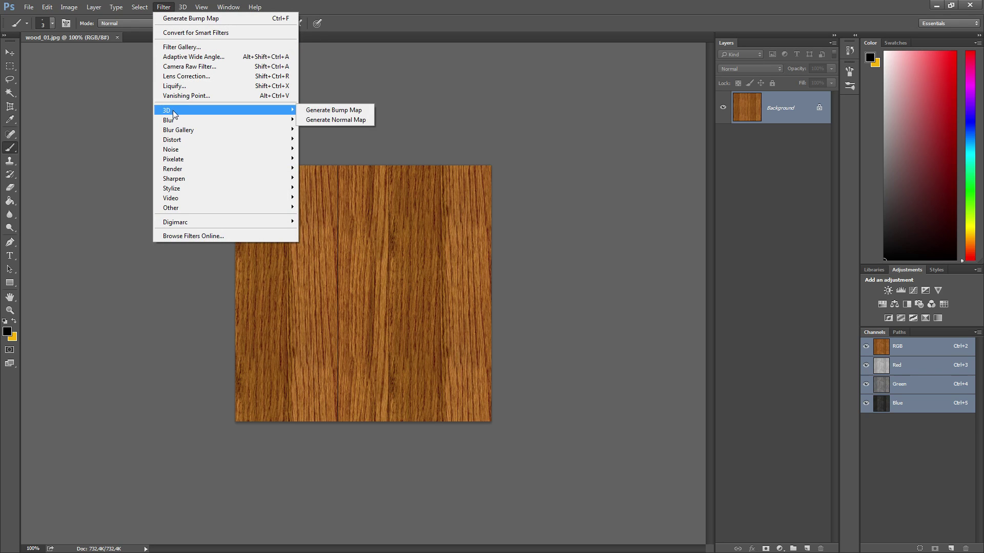
{"action": "left_click", "coordinate": [329, 120]}
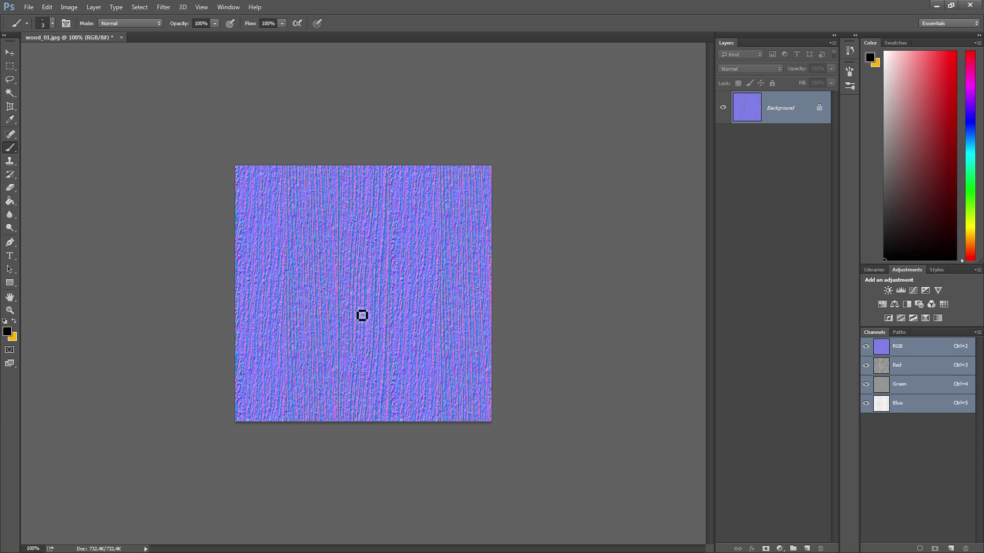
Zoom in and out to inspect the blue-purple normal map of the wood grain.
{"action": "scroll", "coordinate": [362, 315], "scroll_direction": "up", "scroll_amount": 1, "text": "alt"}
{"action": "scroll", "coordinate": [361, 313], "scroll_direction": "up", "scroll_amount": 2, "text": "alt"}
{"action": "scroll", "coordinate": [361, 309], "scroll_direction": "up", "scroll_amount": 2, "text": "alt"}
{"action": "scroll", "coordinate": [359, 307], "scroll_direction": "up", "scroll_amount": 2, "text": "alt"}
{"action": "scroll", "coordinate": [358, 308], "scroll_direction": "up", "scroll_amount": 2, "text": "alt"}
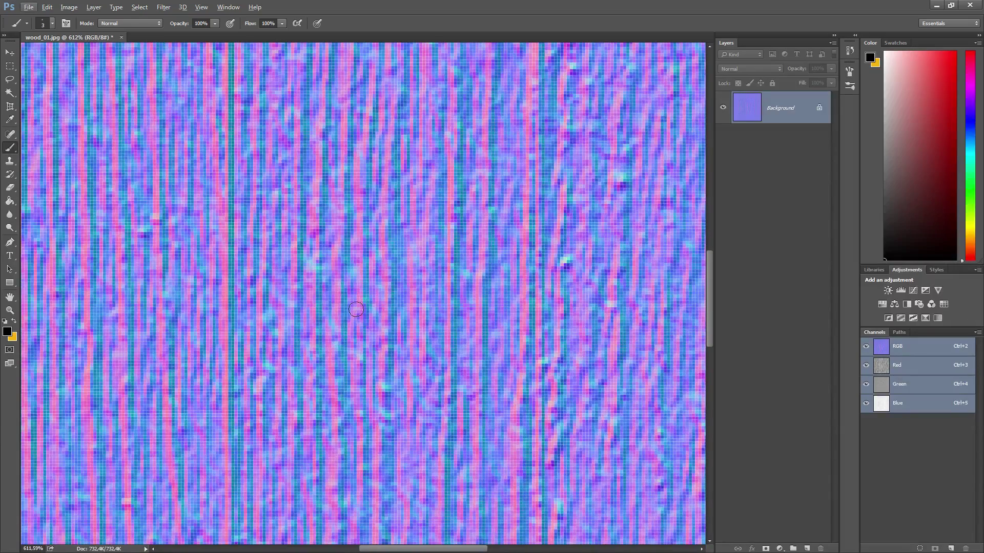
{"action": "scroll", "coordinate": [356, 309], "scroll_direction": "down", "scroll_amount": 1, "text": "alt"}
{"action": "scroll", "coordinate": [357, 308], "scroll_direction": "down", "scroll_amount": 2, "text": "alt"}
{"action": "scroll", "coordinate": [358, 307], "scroll_direction": "down", "scroll_amount": 2, "text": "alt"}
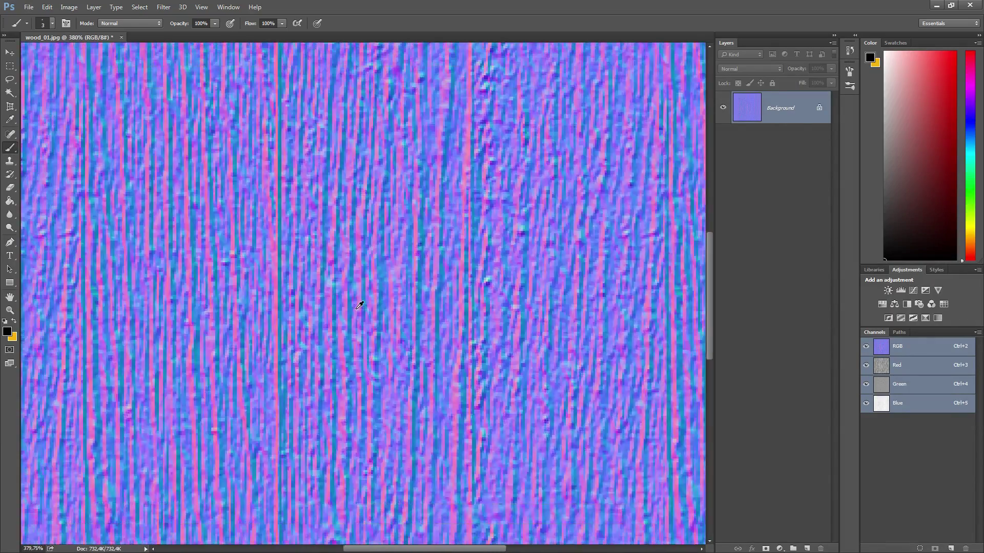
{"action": "scroll", "coordinate": [359, 307], "scroll_direction": "down", "scroll_amount": 1, "text": "alt"}
{"action": "scroll", "coordinate": [359, 306], "scroll_direction": "down", "scroll_amount": 1, "text": "alt"}
{"action": "scroll", "coordinate": [359, 306], "scroll_direction": "down", "scroll_amount": 1, "text": "alt"}
{"action": "scroll", "coordinate": [359, 305], "scroll_direction": "down", "scroll_amount": 1, "text": "alt"}
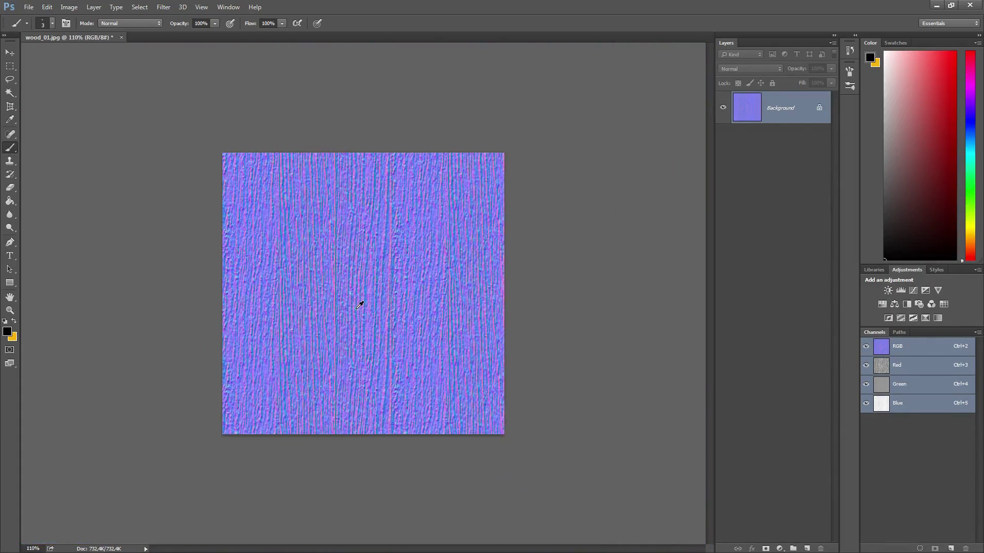
{"action": "scroll", "coordinate": [359, 305], "scroll_direction": "down", "scroll_amount": 1, "text": "alt"}
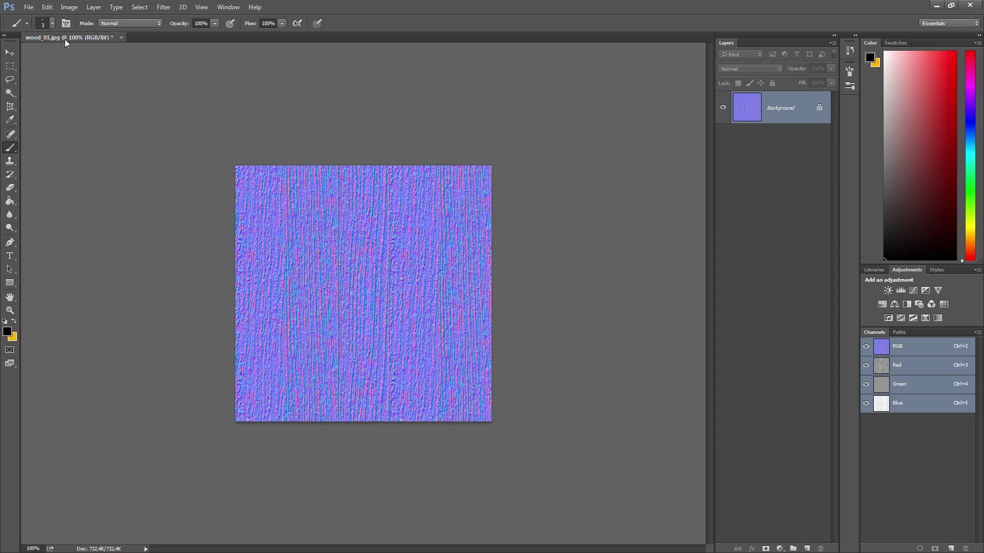
Save the normal map as wood_01_normal_map.jpg with High JPEG quality.
{"action": "left_click", "coordinate": [29, 8]}
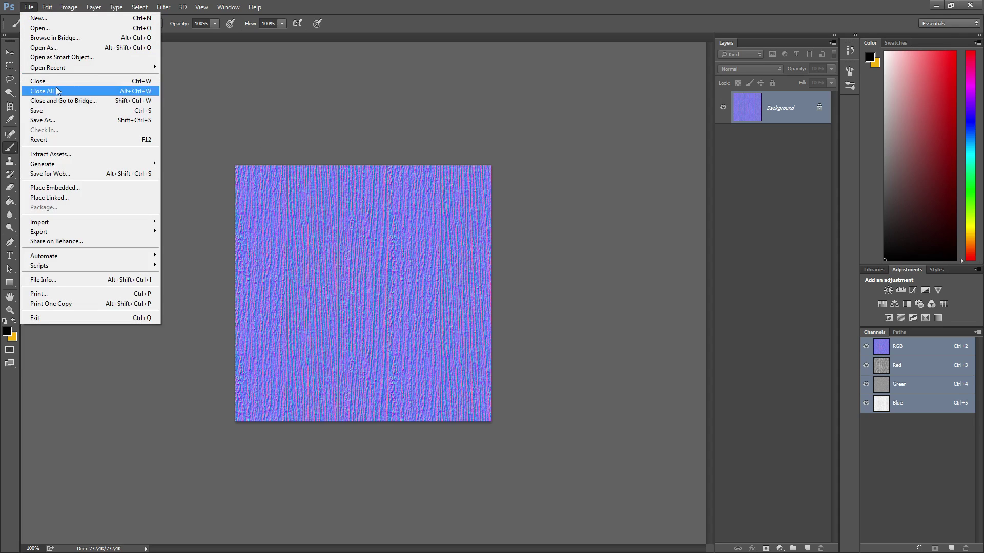
{"action": "left_click", "coordinate": [54, 120]}
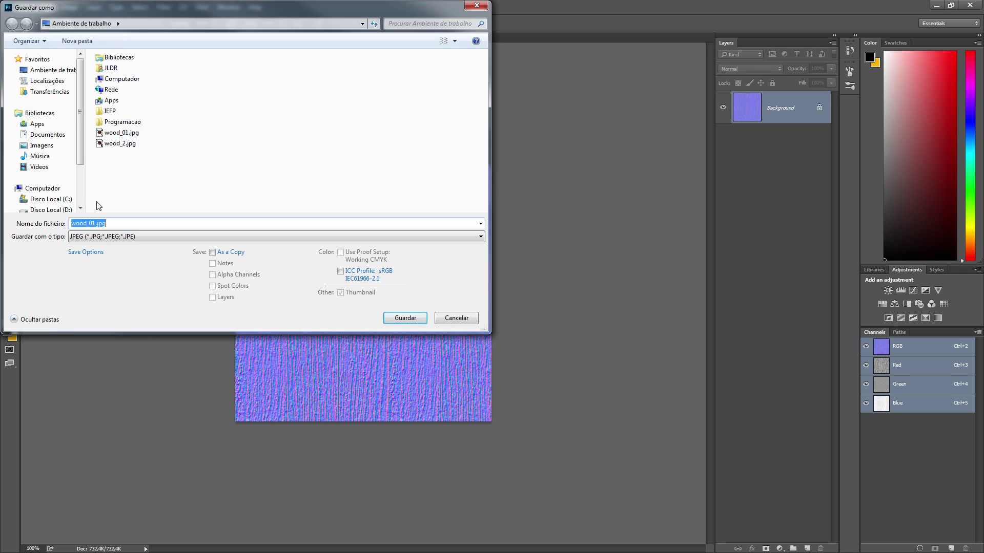
{"action": "left_click", "coordinate": [96, 224]}
{"action": "type", "text": "_normal_map"}
{"action": "left_click", "coordinate": [411, 319]}
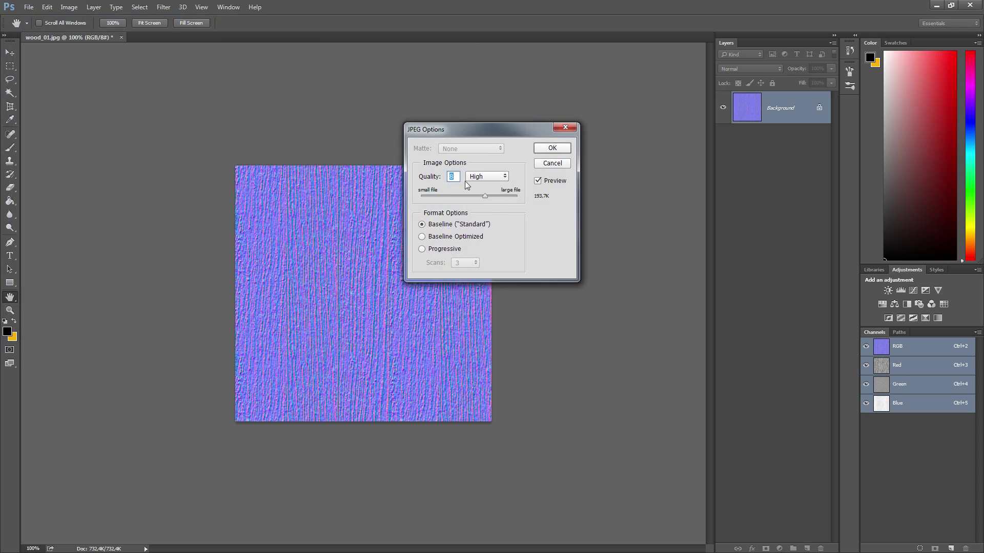
{"action": "left_click", "coordinate": [555, 148]}
{"action": "key", "text": "b"}
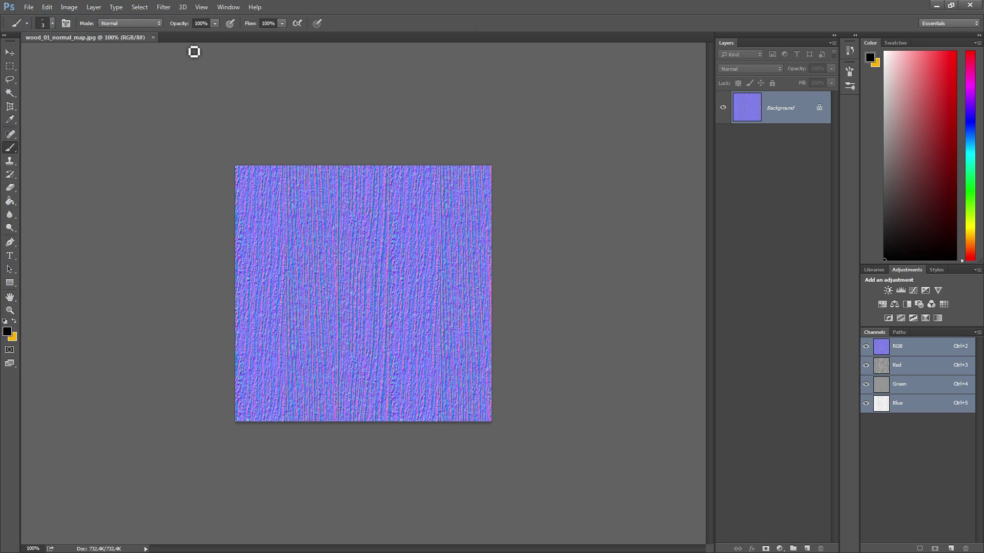
Close Photoshop and place wood_01_normal_map.jpg beside wood_01.jpg on the desktop.
{"action": "left_click", "coordinate": [970, 5]}
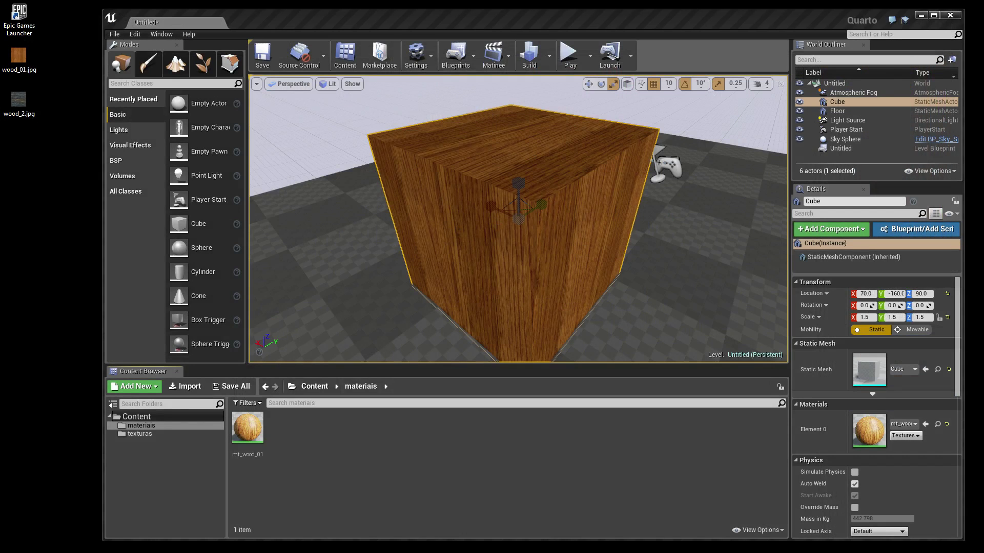
{"action": "left_click_drag", "start_coordinate": [44, 171], "coordinate": [20, 154]}
{"action": "left_click", "coordinate": [30, 173]}
{"action": "left_click", "coordinate": [24, 62]}
{"action": "left_click_drag", "start_coordinate": [19, 145], "coordinate": [58, 64]}
{"action": "left_click", "coordinate": [62, 211]}
Import wood_01_normal_map.jpg into the texturas folder, accepting the non-power-of-two and normal map settings.
{"action": "left_click", "coordinate": [143, 434]}
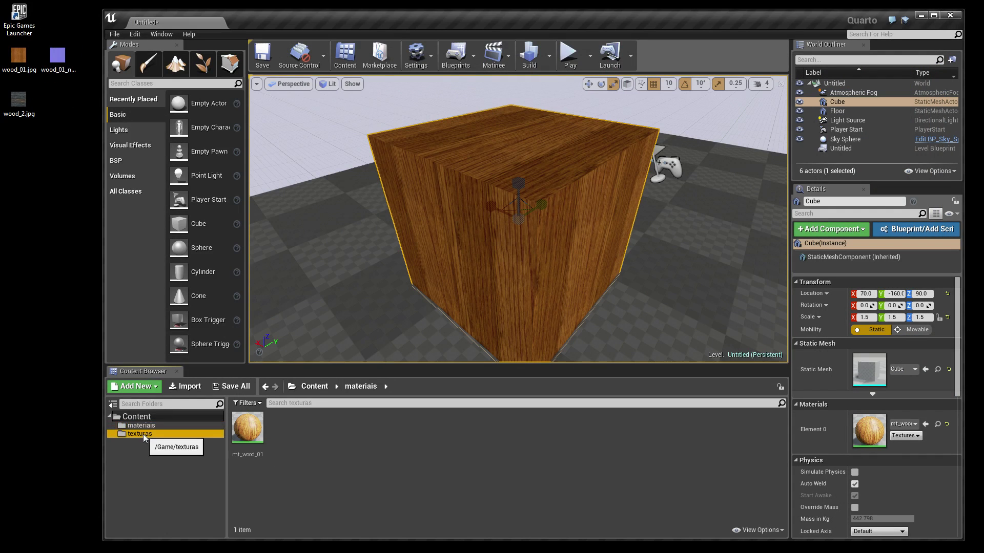
{"action": "mouse_move", "coordinate": [57, 56]}
{"action": "left_mouse_down"}
{"action": "mouse_move", "coordinate": [150, 209]}
{"action": "mouse_move", "coordinate": [152, 433]}
{"action": "left_mouse_up"}
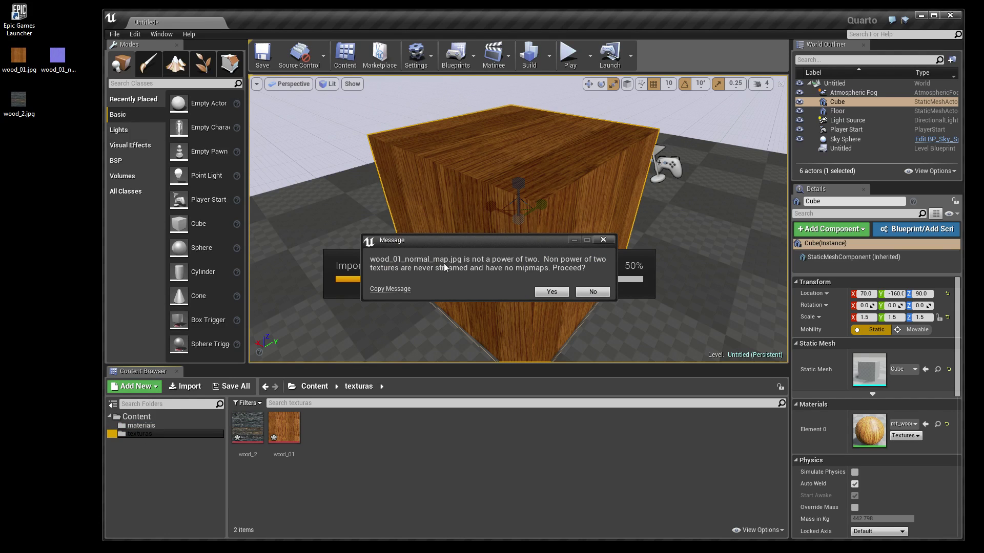
{"action": "left_click", "coordinate": [552, 292]}
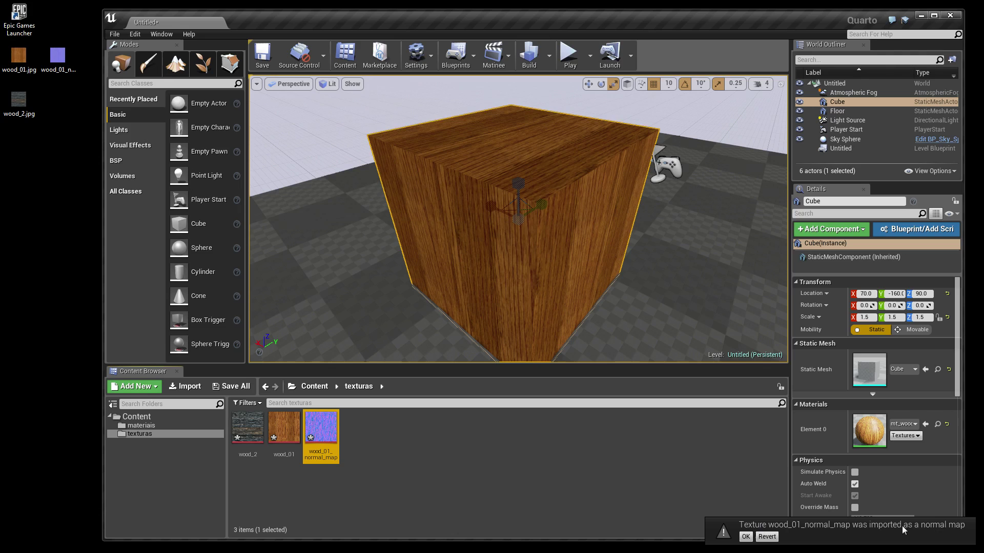
{"action": "left_click", "coordinate": [746, 537]}
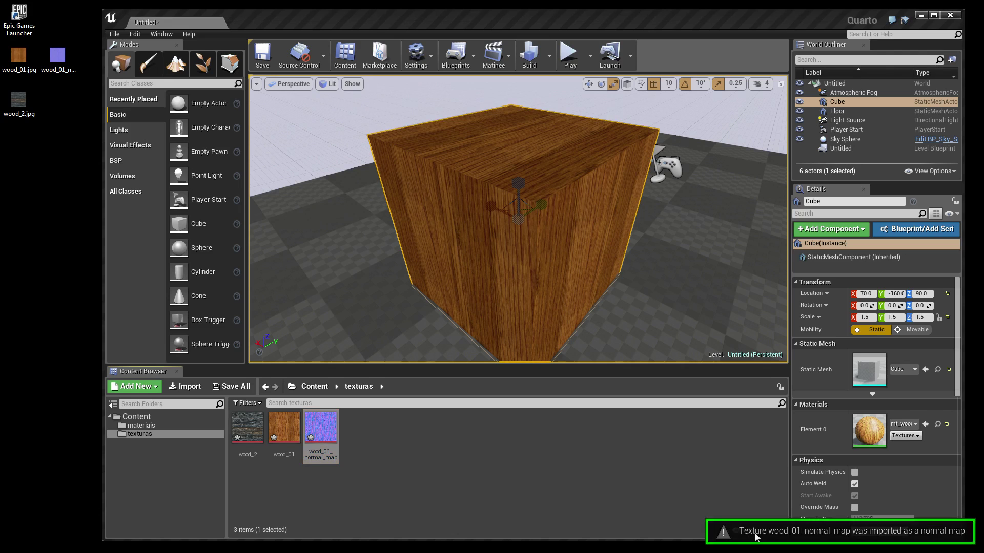
Return to the materiais folder showing mt_wood_01.
{"action": "left_click", "coordinate": [364, 434]}
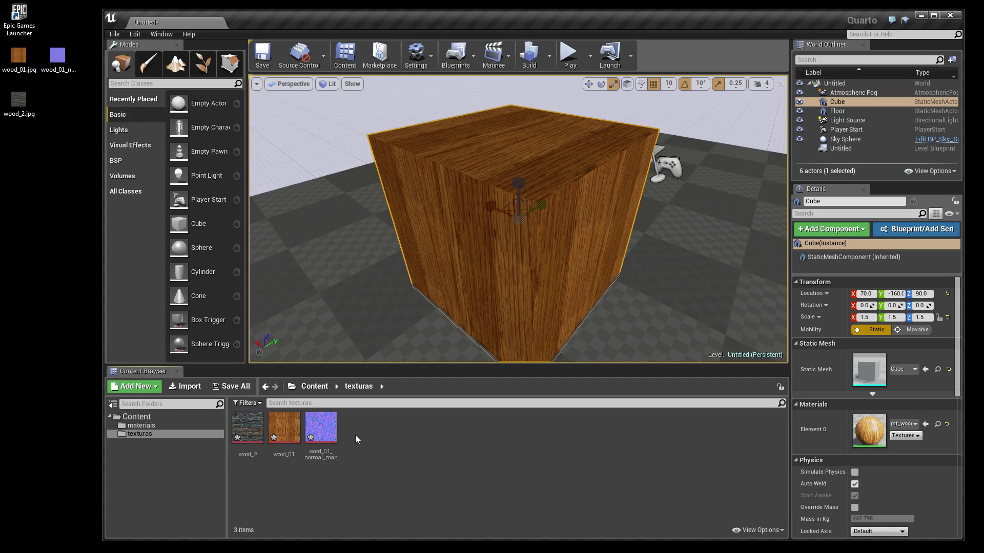
{"action": "mouse_move", "coordinate": [326, 432]}
{"action": "left_click", "coordinate": [145, 428]}
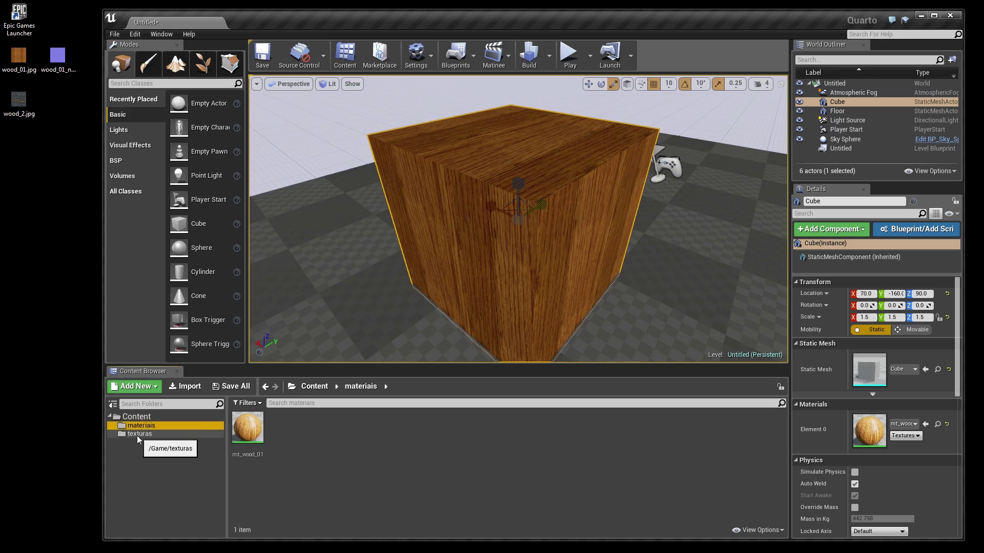
Reopen mt_wood_01, move its wood Texture Sample up, and search the Palette for 'texturesa'.
{"action": "double_click", "coordinate": [246, 434]}
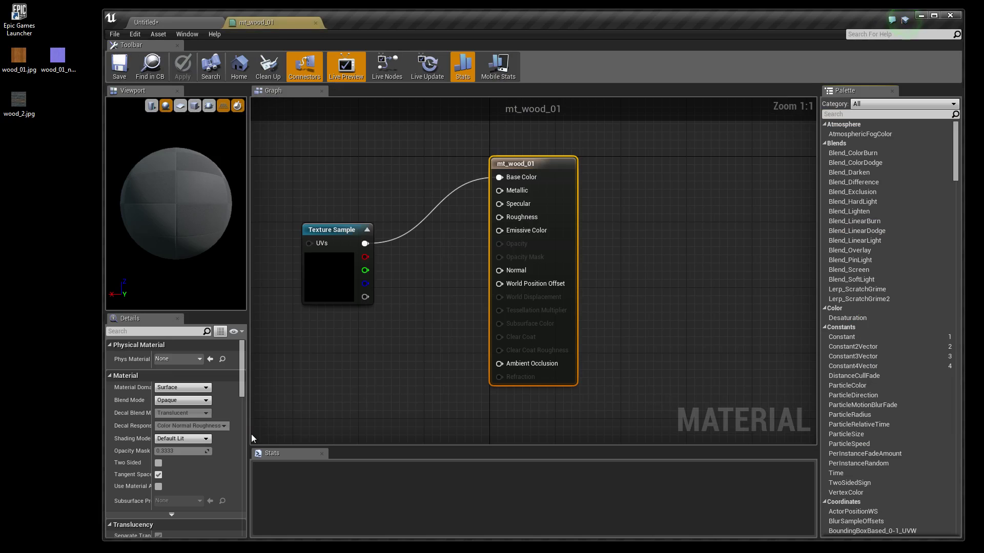
{"action": "mouse_move", "coordinate": [335, 234]}
{"action": "left_mouse_down"}
{"action": "mouse_move", "coordinate": [336, 168]}
{"action": "mouse_move", "coordinate": [374, 160]}
{"action": "left_mouse_up"}
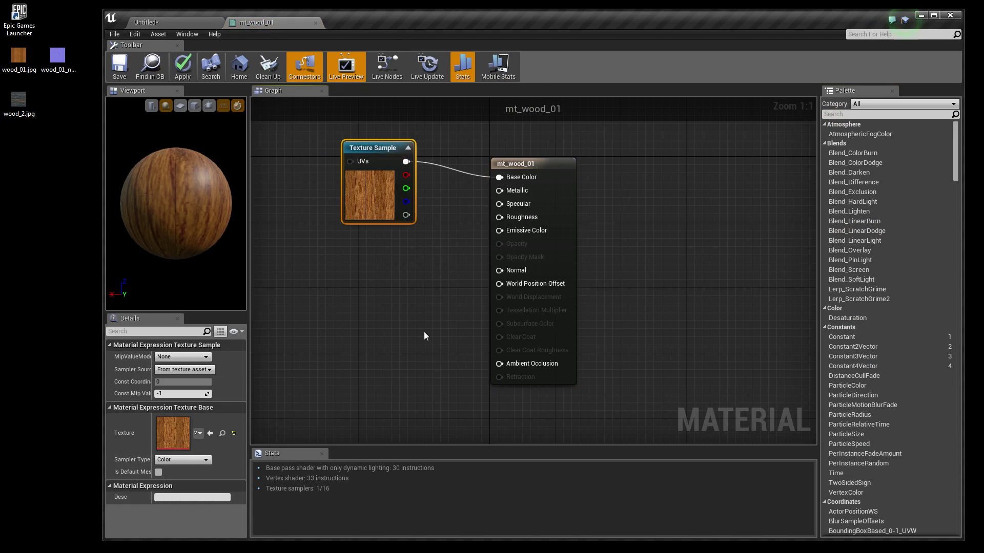
{"action": "left_click", "coordinate": [854, 113]}
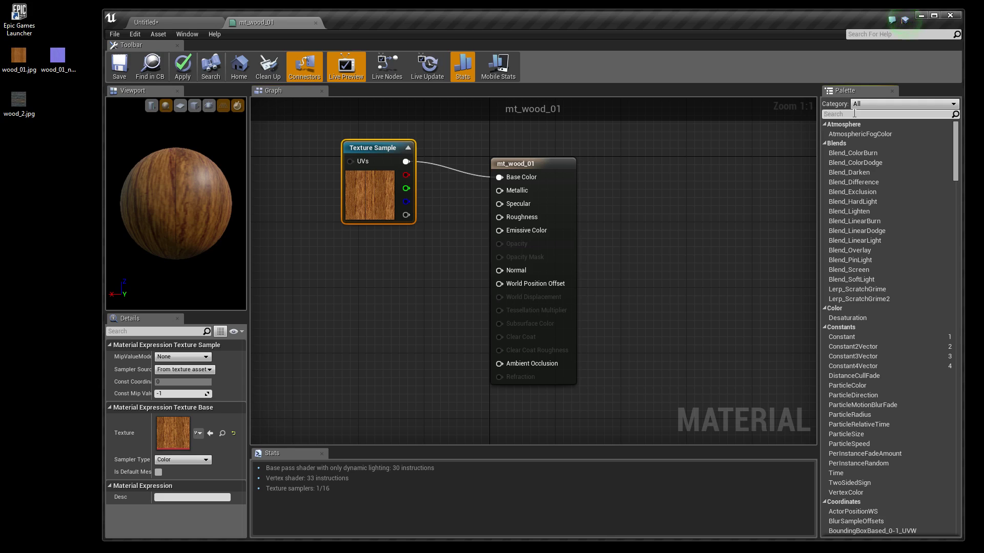
{"action": "type", "text": "textguresampl"}
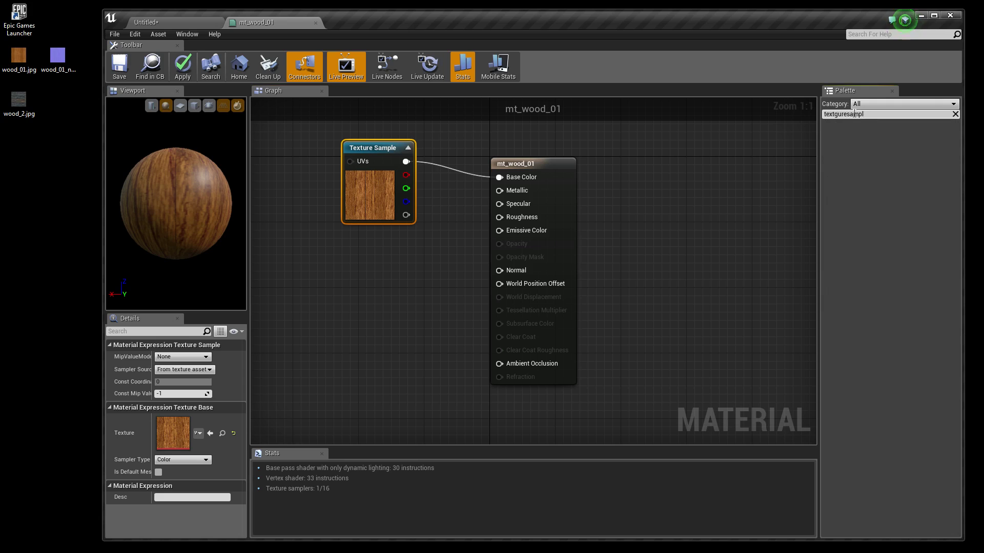
{"action": "double_click", "coordinate": [854, 113]}
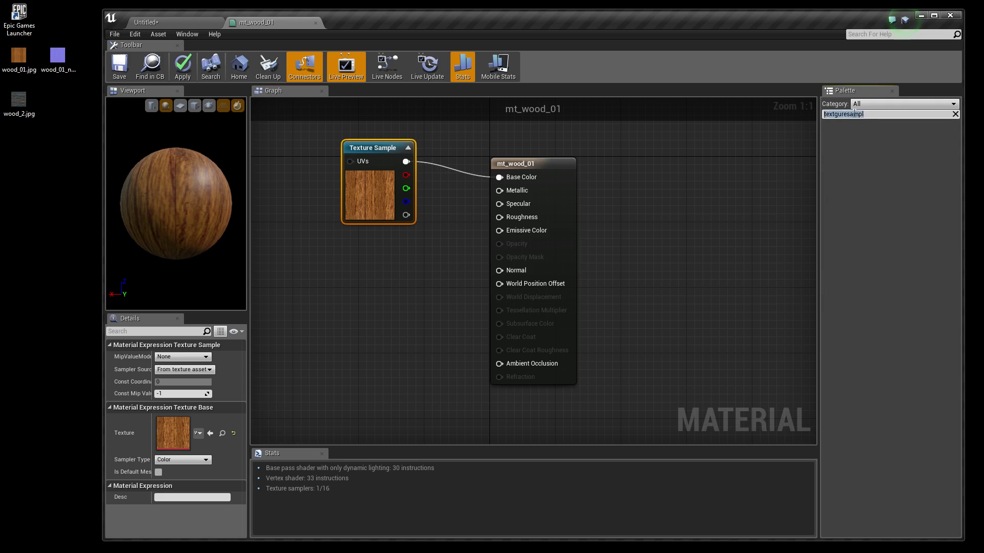
{"action": "type", "text": "textures"}
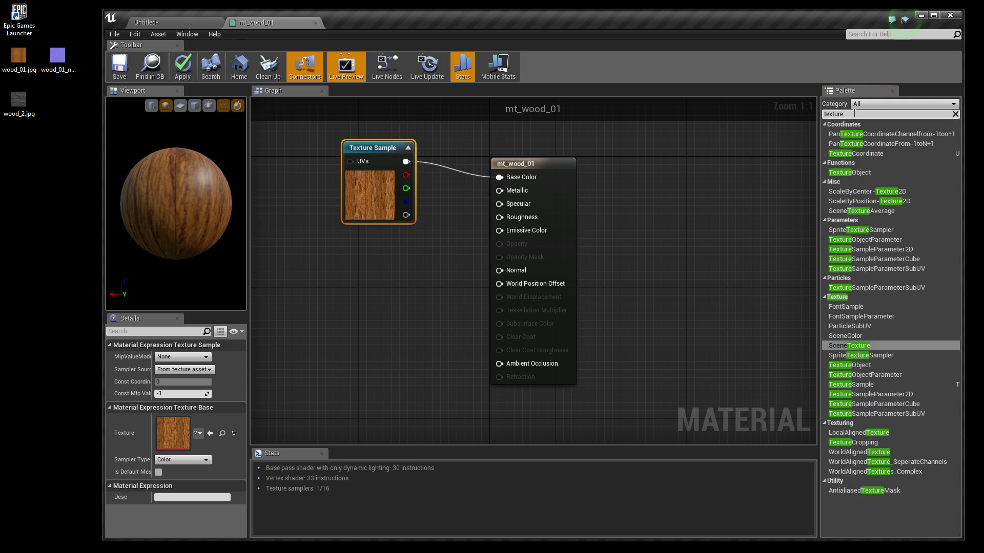
{"action": "type", "text": "a"}
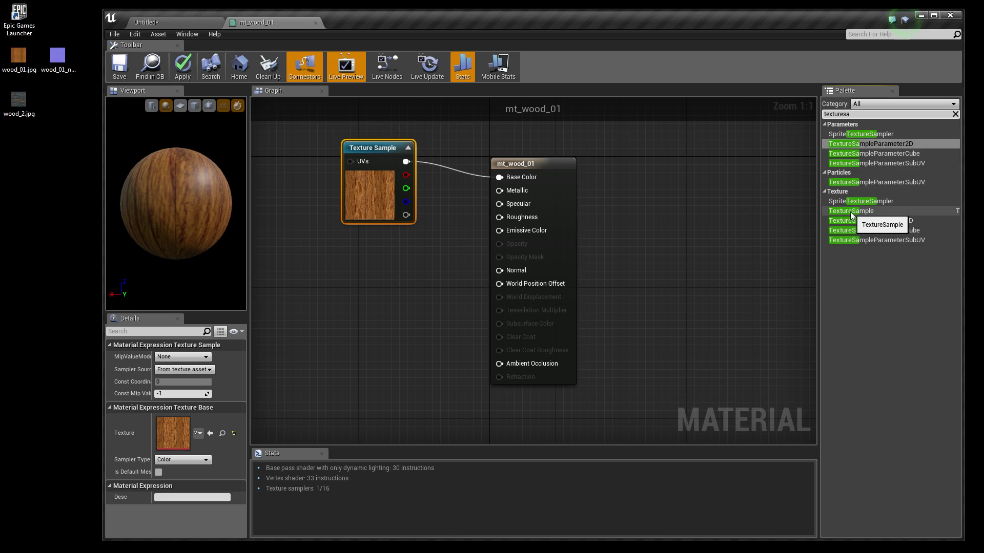
Drop a TextureSample node into the graph, assign wood_01_normal_map, and place it below the wood texture.
{"action": "left_click_drag", "start_coordinate": [851, 212], "coordinate": [367, 313]}
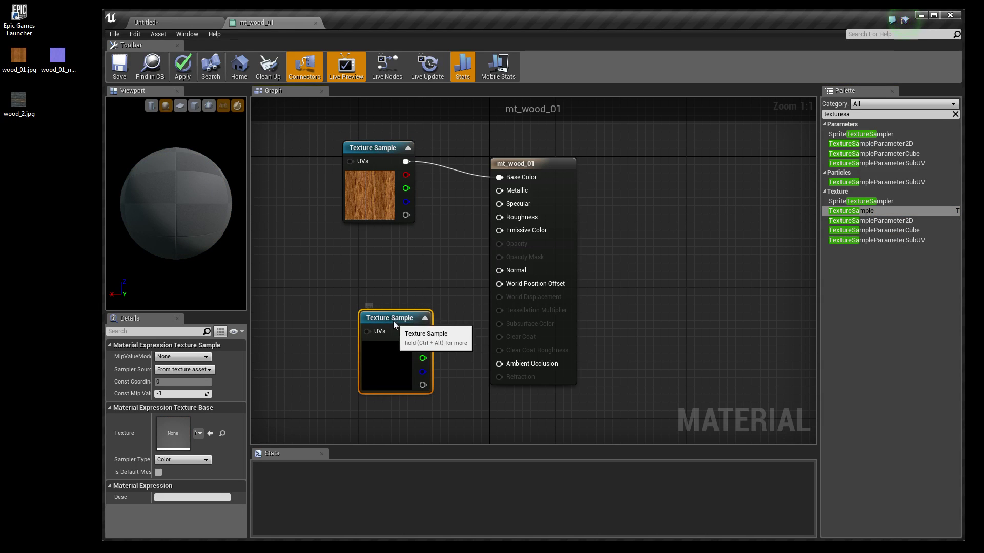
{"action": "left_click_drag", "start_coordinate": [391, 325], "coordinate": [382, 303]}
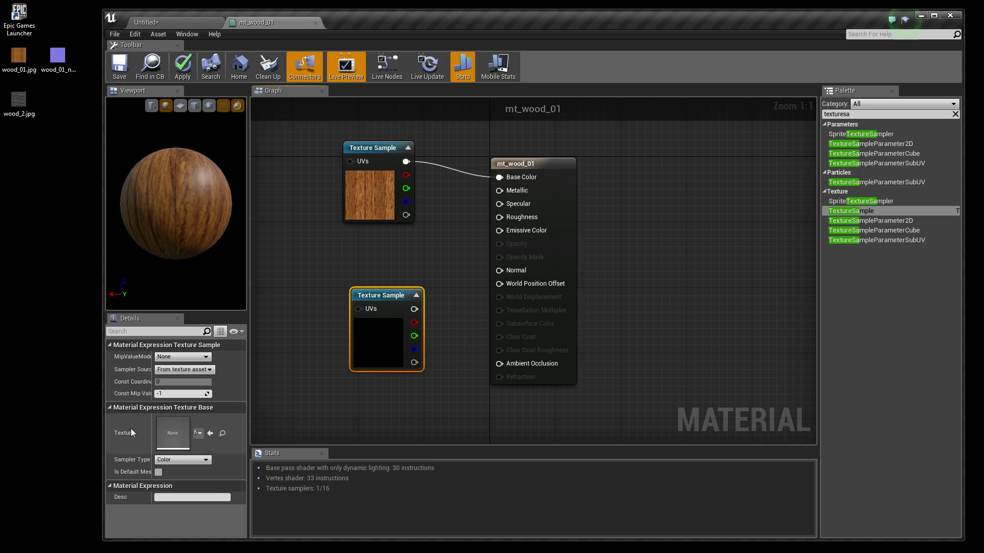
{"action": "left_click", "coordinate": [199, 434]}
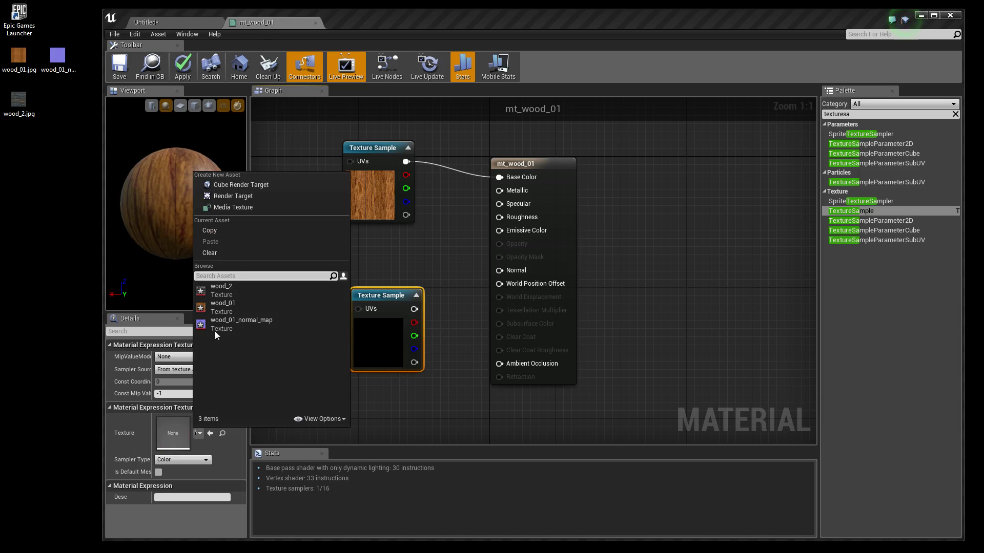
{"action": "left_click", "coordinate": [229, 324]}
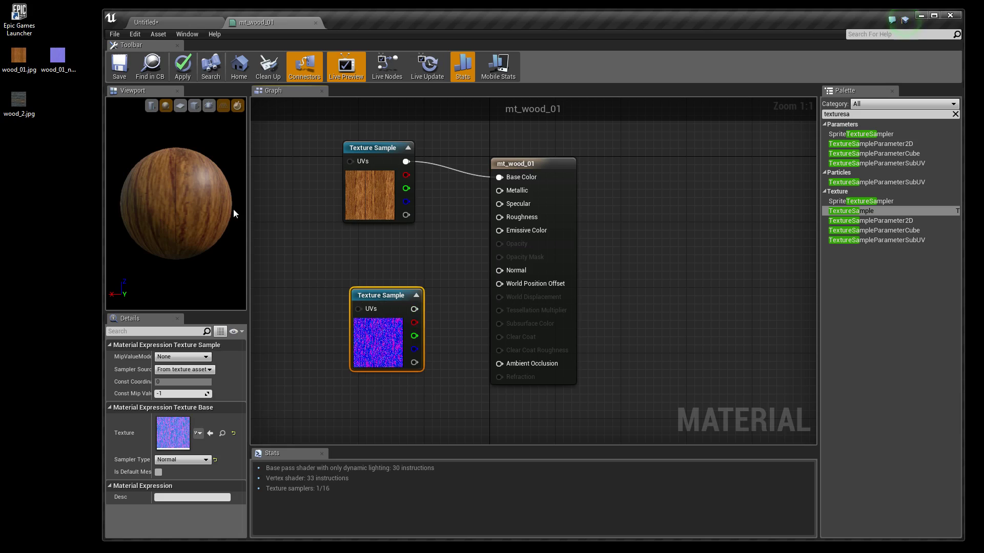
{"action": "left_click_drag", "start_coordinate": [392, 296], "coordinate": [359, 288]}
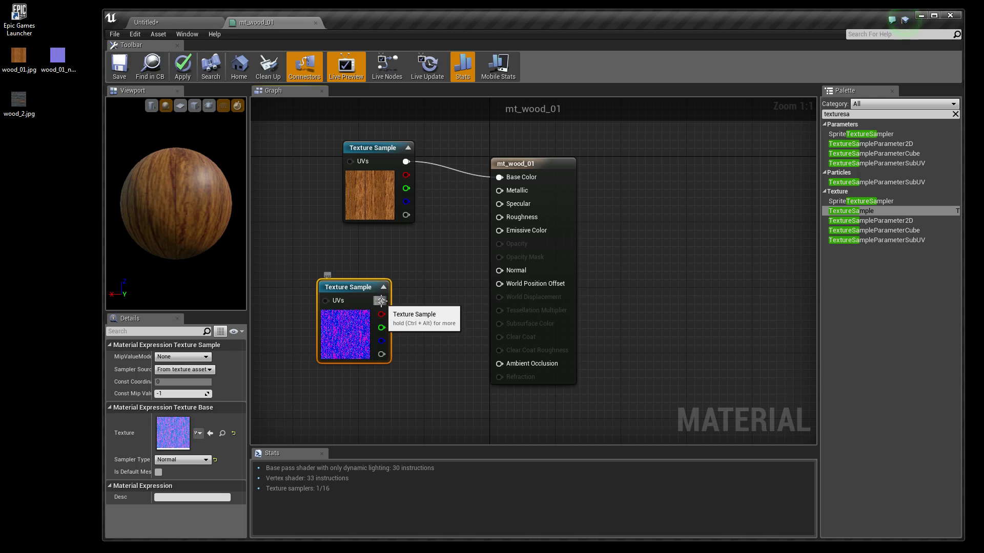
Wire the normal map's RGB to Normal, remove the stray Roughness link, and save mt_wood_01.
{"action": "left_click_drag", "start_coordinate": [381, 301], "coordinate": [498, 271]}
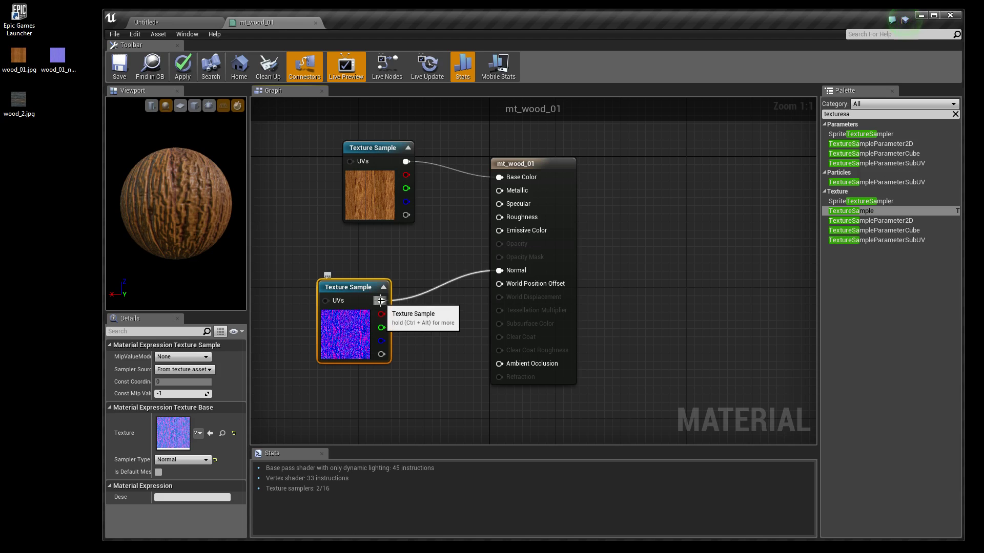
{"action": "left_click_drag", "start_coordinate": [380, 301], "coordinate": [484, 217]}
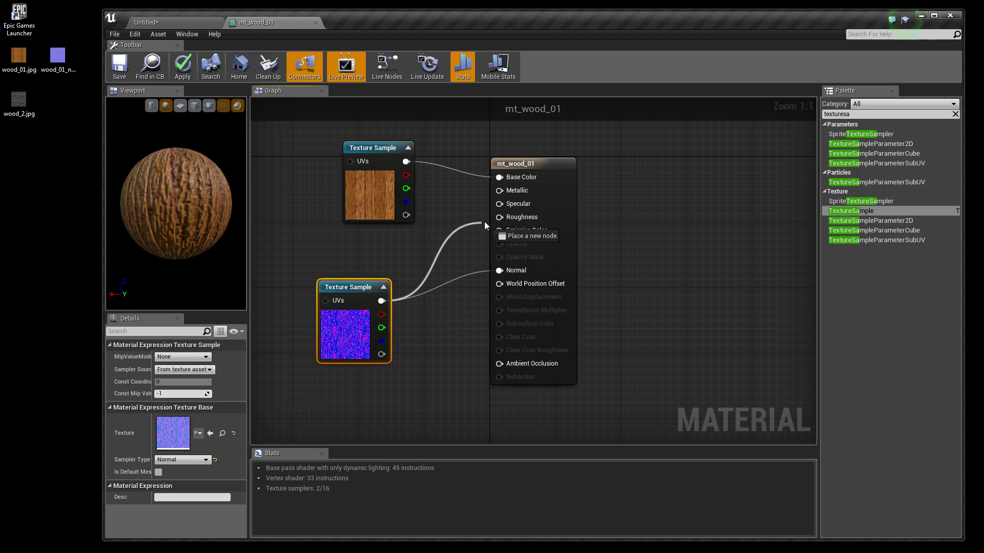
{"action": "left_click_drag", "start_coordinate": [466, 236], "coordinate": [500, 218]}
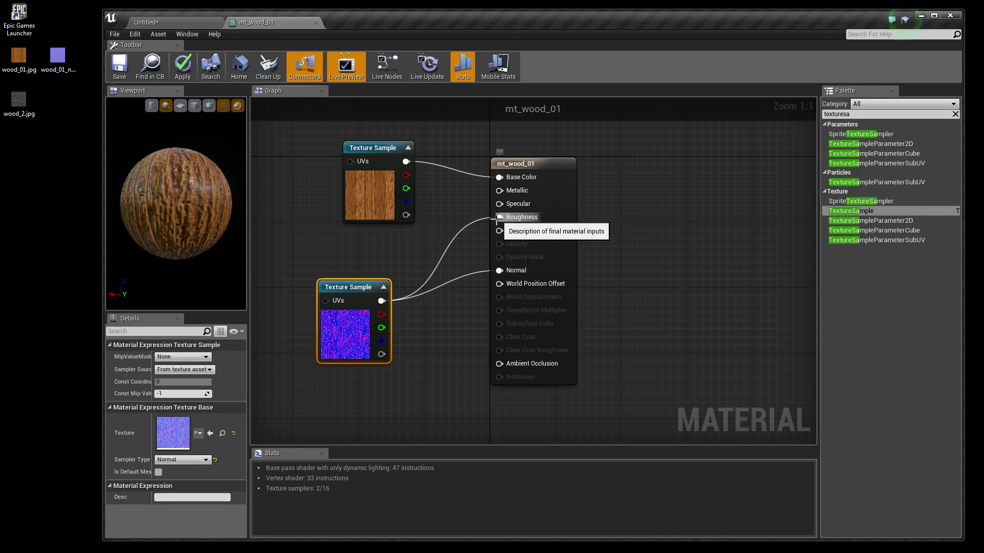
{"action": "right_click", "coordinate": [503, 220]}
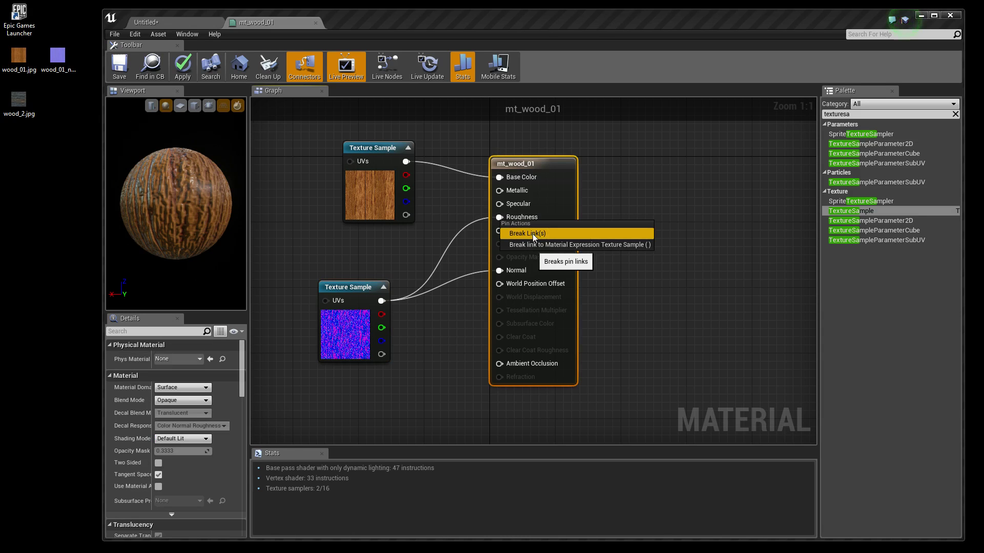
{"action": "left_click", "coordinate": [533, 233]}
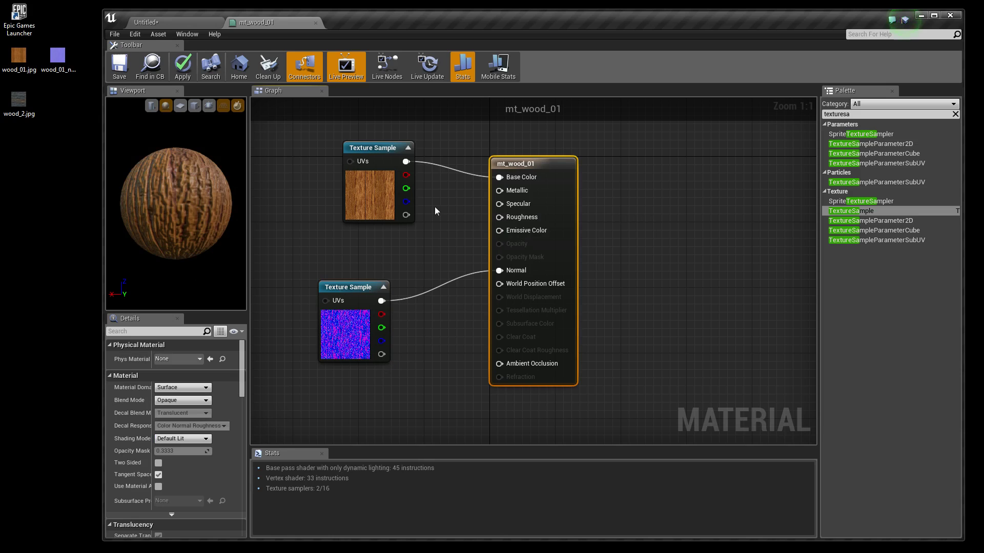
{"action": "left_click", "coordinate": [119, 72]}
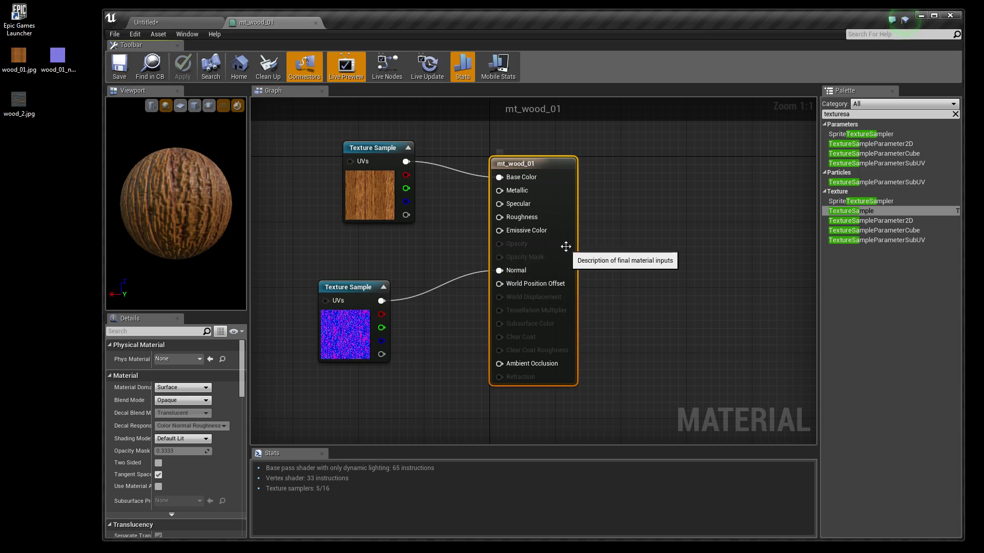
Close the material editor and look over the cube in the level viewport.
{"action": "left_click", "coordinate": [315, 23]}
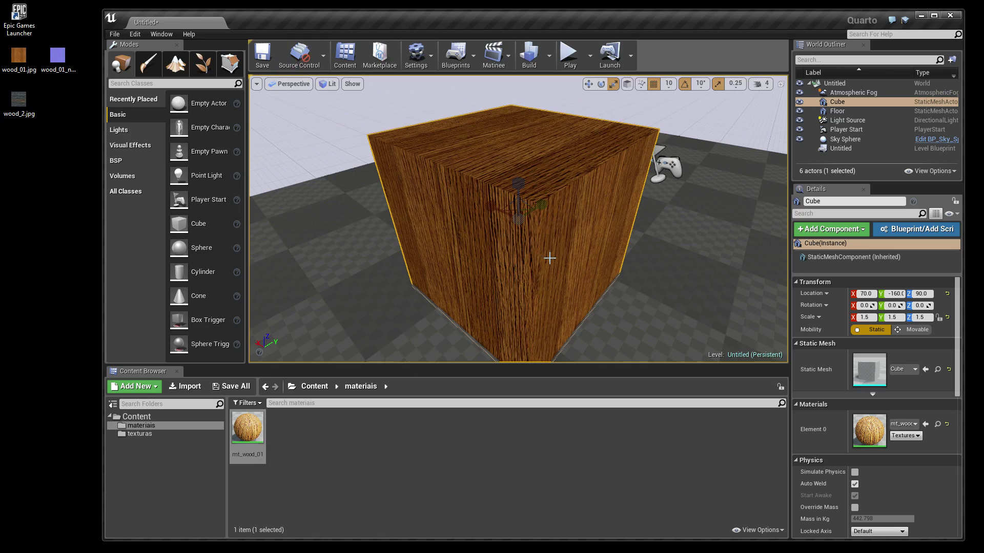
{"action": "scroll", "coordinate": [511, 266], "scroll_direction": "up", "scroll_amount": 5}
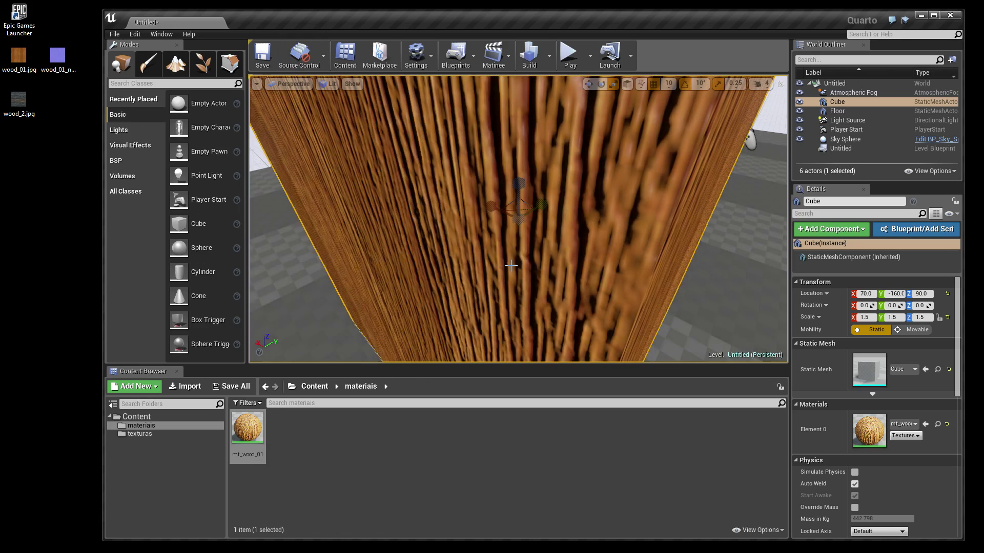
{"action": "scroll", "coordinate": [511, 266], "scroll_direction": "down", "scroll_amount": 5}
{"action": "scroll", "coordinate": [525, 270], "scroll_direction": "down", "scroll_amount": 3}
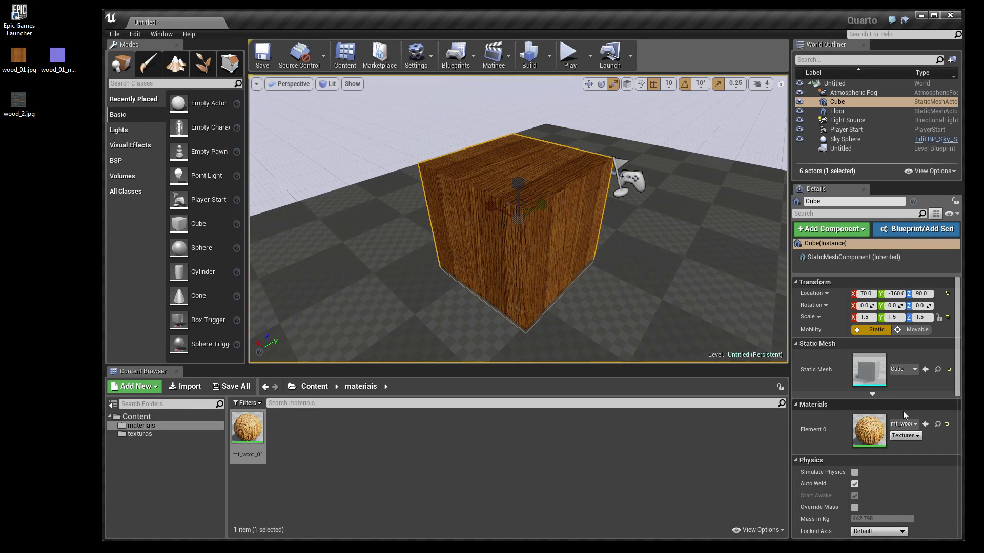
Reset Element 0, reapply mt_wood_01 to the cube, and start Play in the viewport.
{"action": "left_click", "coordinate": [947, 425]}
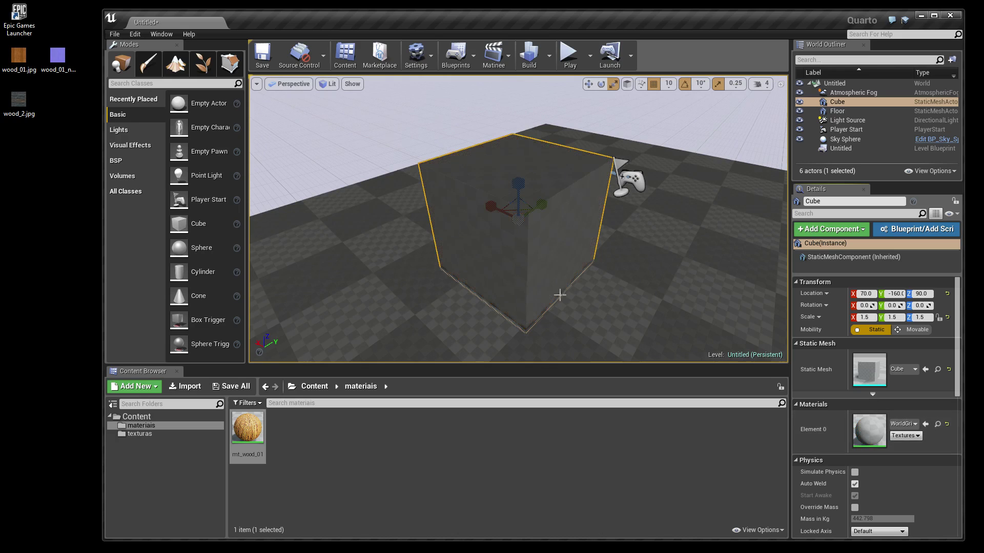
{"action": "left_click_drag", "start_coordinate": [261, 433], "coordinate": [480, 236]}
{"action": "scroll", "coordinate": [483, 246], "scroll_direction": "up", "scroll_amount": 2}
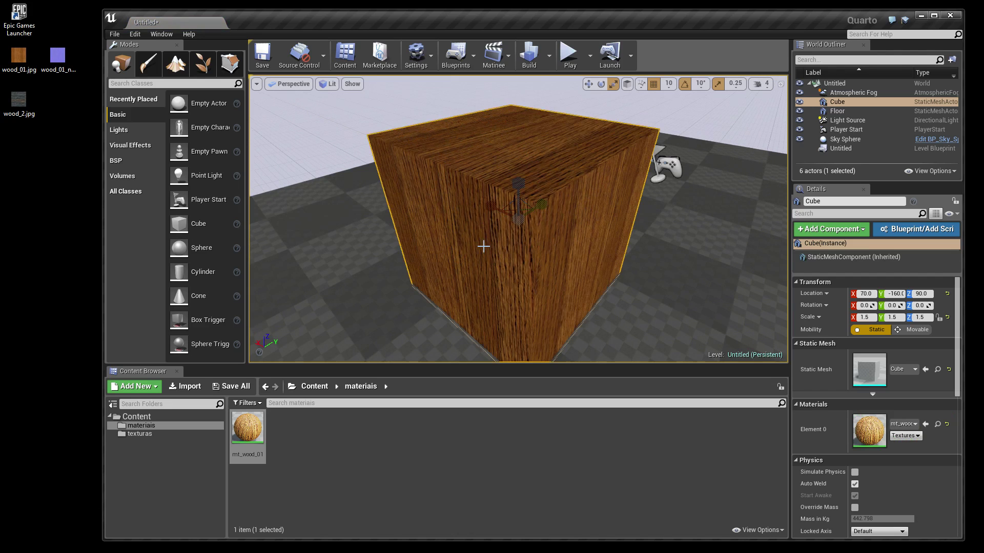
{"action": "scroll", "coordinate": [483, 247], "scroll_direction": "down", "scroll_amount": 2}
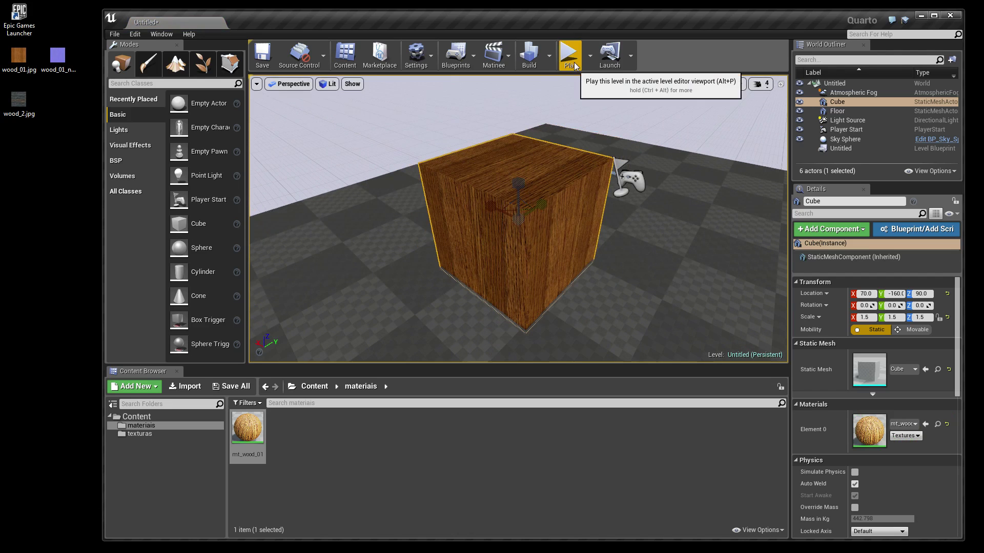
{"action": "left_click", "coordinate": [575, 66]}
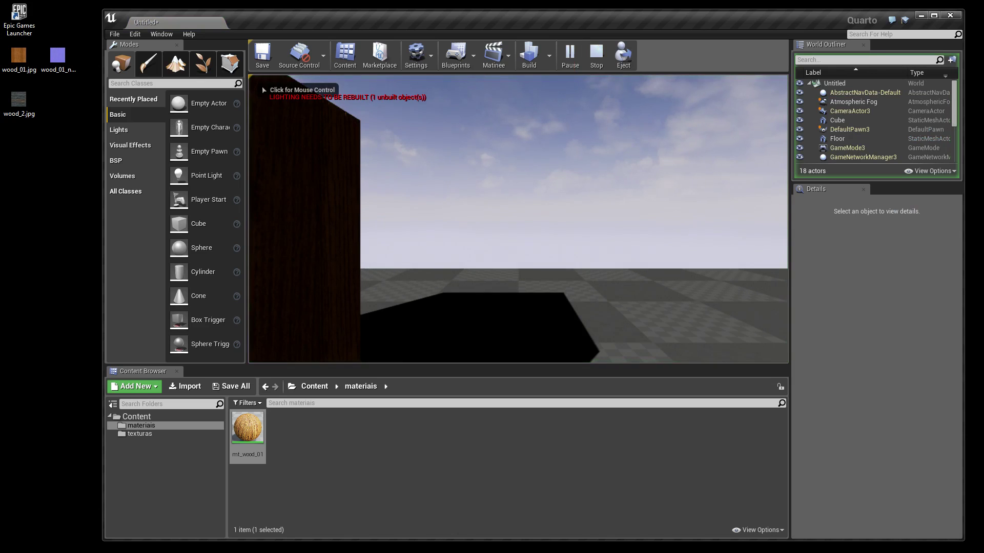
Take control of the play camera and walk past the cube to its dark side.
{"action": "key", "text": "w"}
{"action": "left_click", "coordinate": [262, 86]}
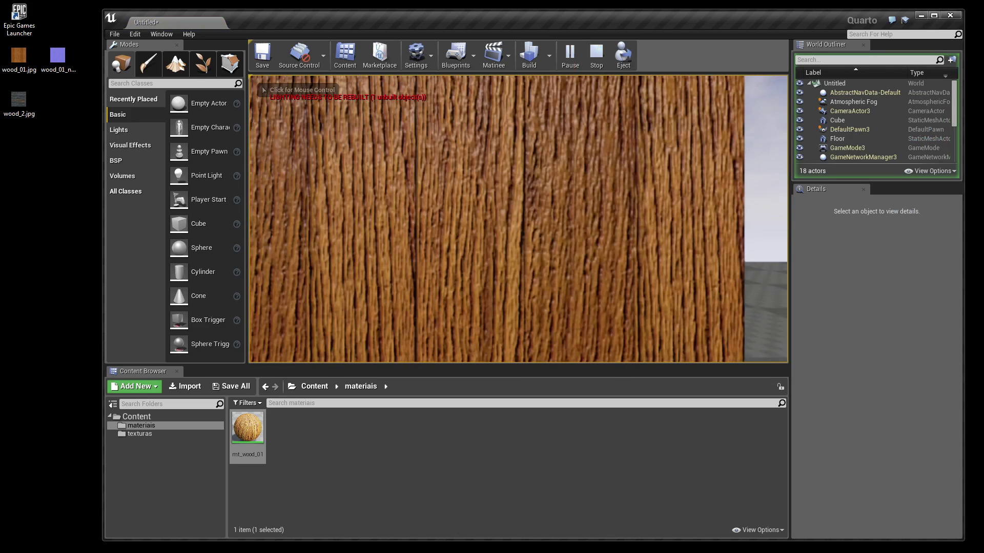
{"action": "key", "text": "s"}
{"action": "key", "text": "d"}
{"action": "key", "text": "w"}
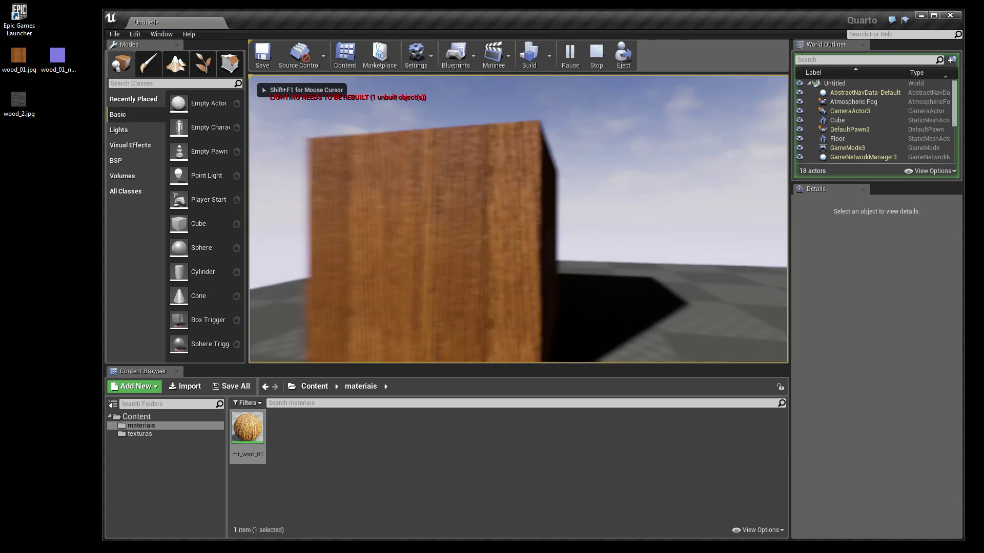
Examine the lit wood face's grain bumps up close, then end the play session.
{"action": "key", "text": "s"}
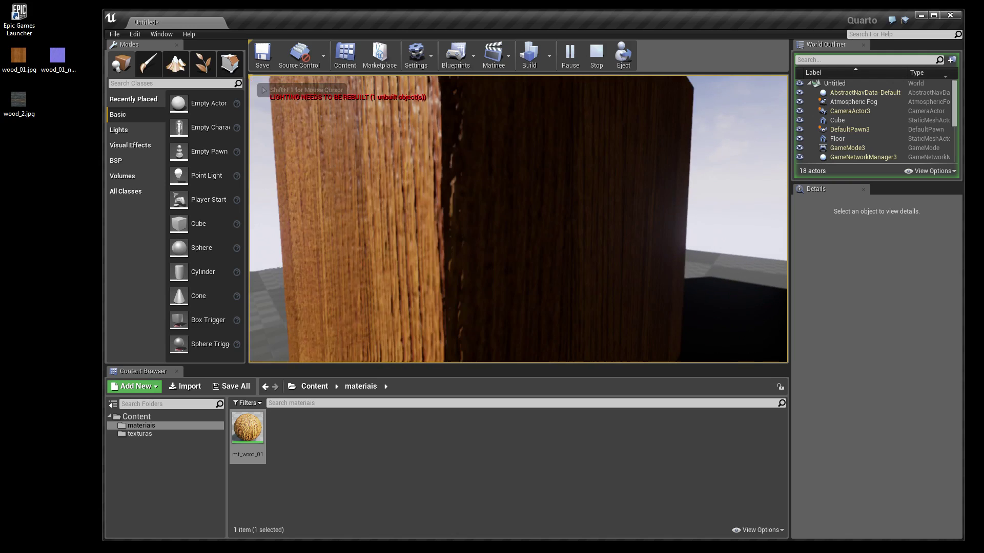
{"action": "key", "text": "s"}
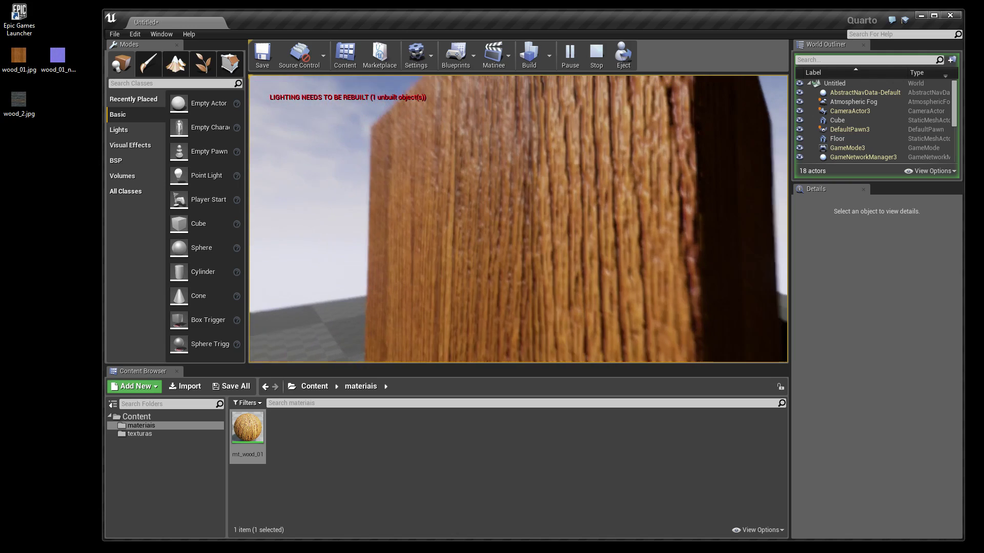
{"action": "key", "text": "w"}
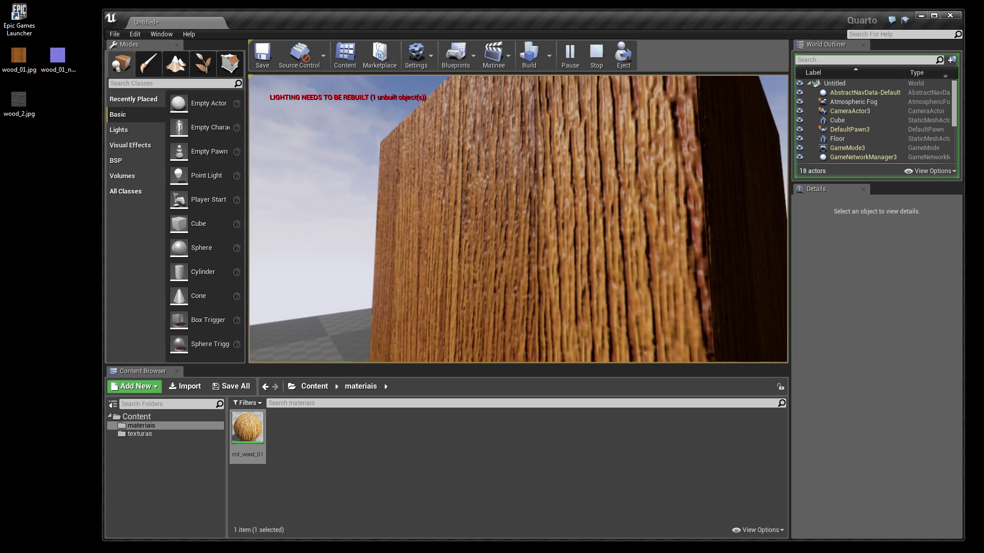
{"action": "key", "text": "w"}
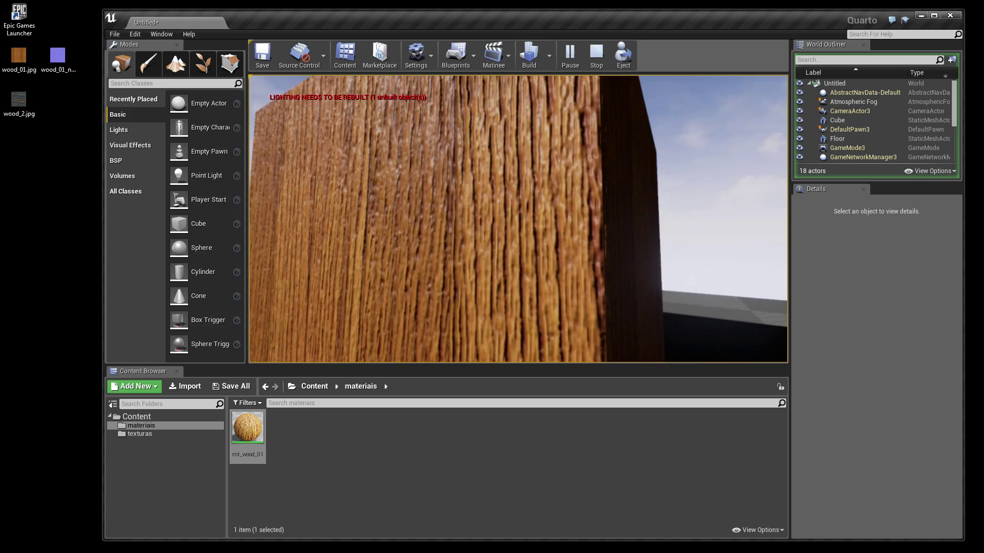
{"action": "key", "text": "w"}
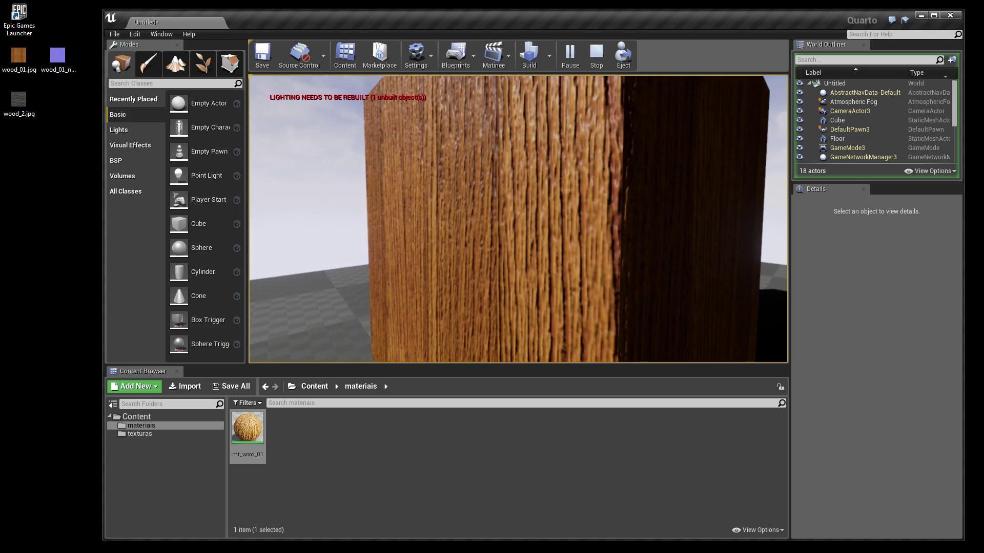
{"action": "key", "text": "Escape"}
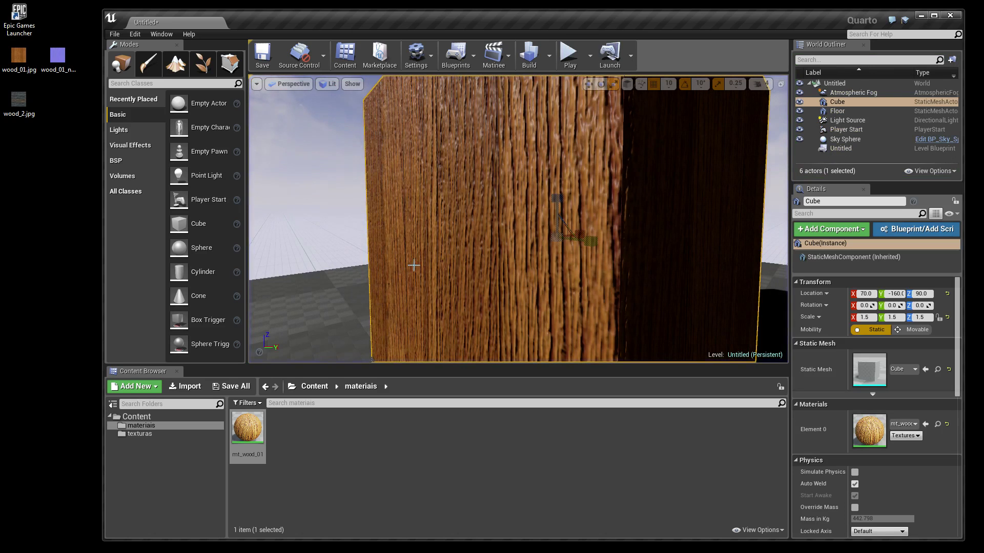
In mt_wood_01, wire the lower normal-map Texture Sample into Roughness as well, then save.
{"action": "double_click", "coordinate": [249, 436]}
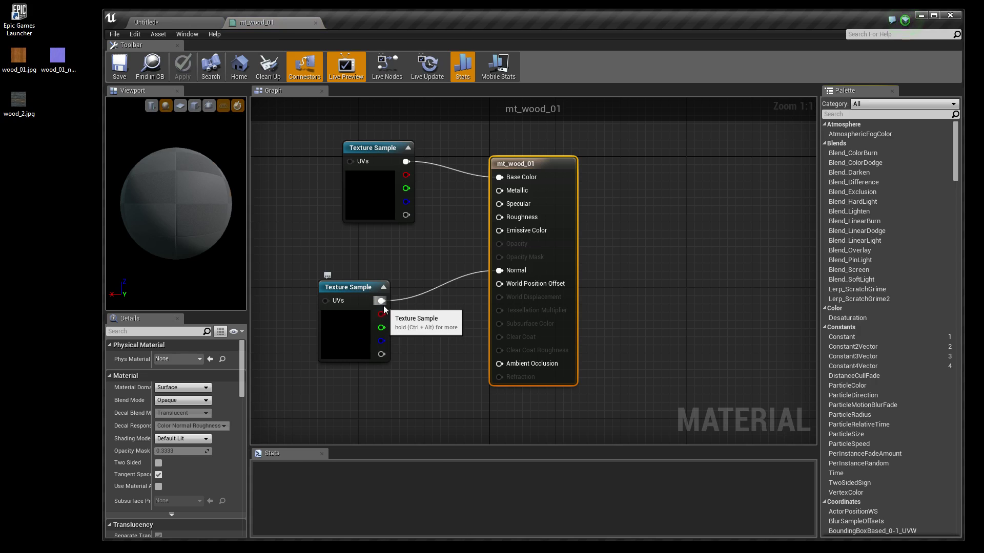
{"action": "left_click_drag", "start_coordinate": [382, 301], "coordinate": [500, 217]}
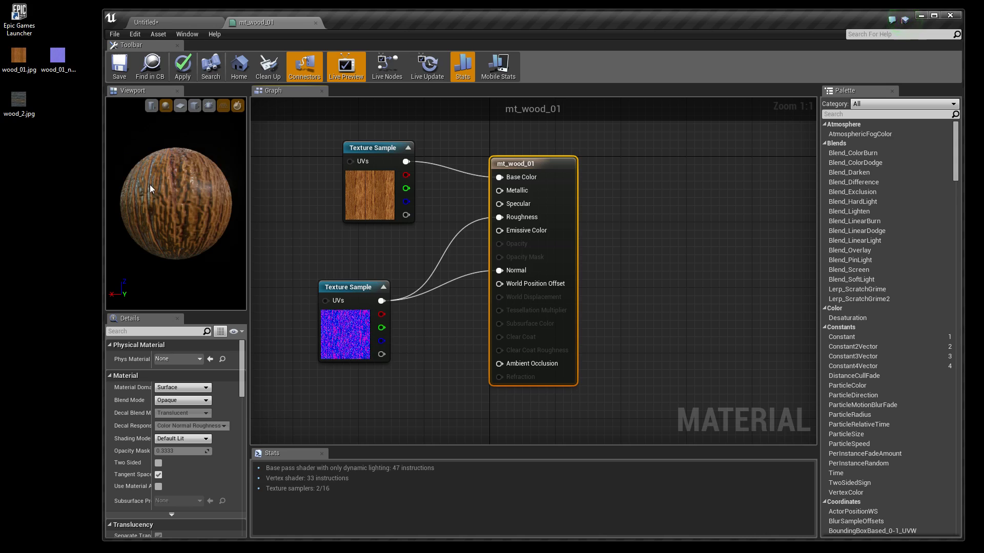
{"action": "left_click", "coordinate": [120, 73]}
Close the material editor and start playing the level again.
{"action": "left_click", "coordinate": [316, 23]}
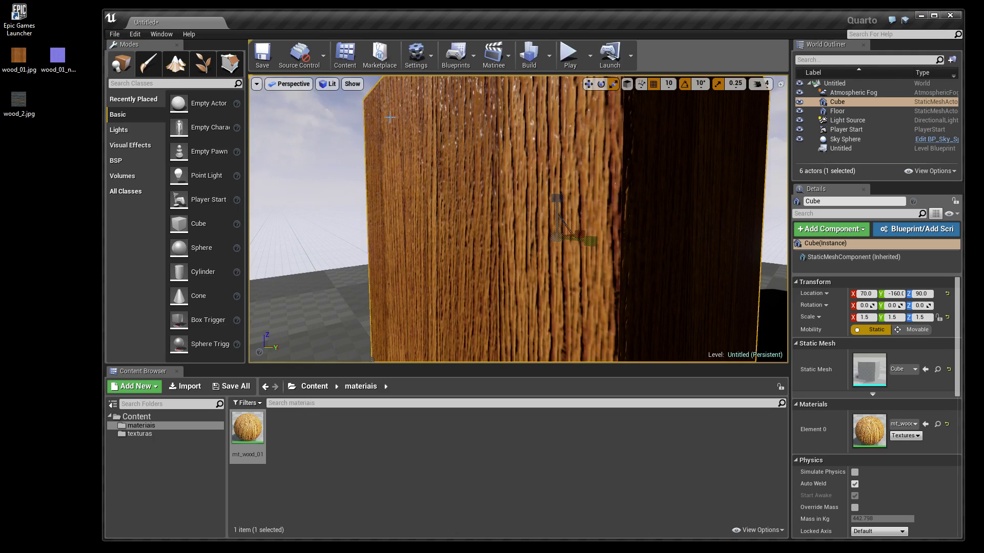
{"action": "left_click", "coordinate": [569, 53]}
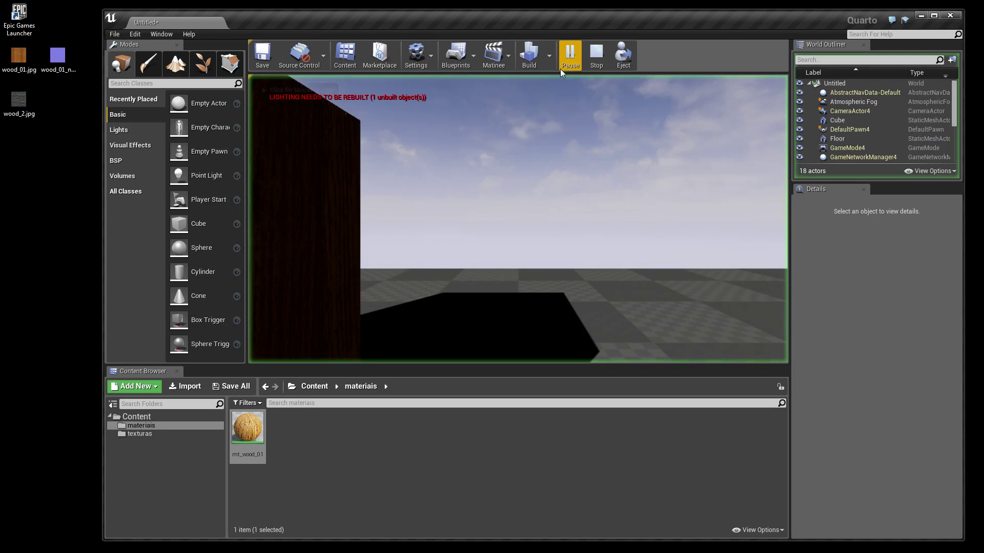
{"action": "left_click", "coordinate": [518, 220]}
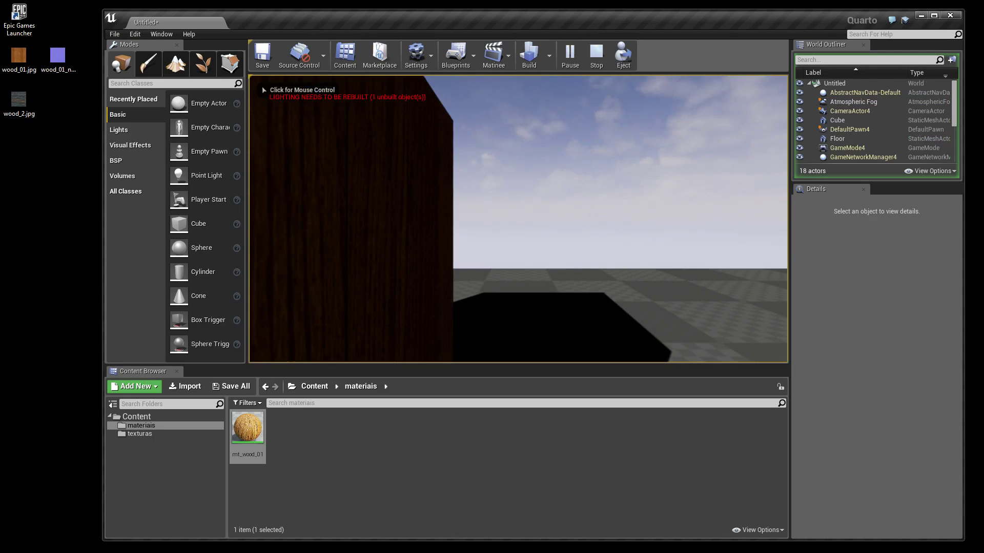
Walk around the cube to view its glossy, speckled wood highlights, then stop playing.
{"action": "key", "text": "s"}
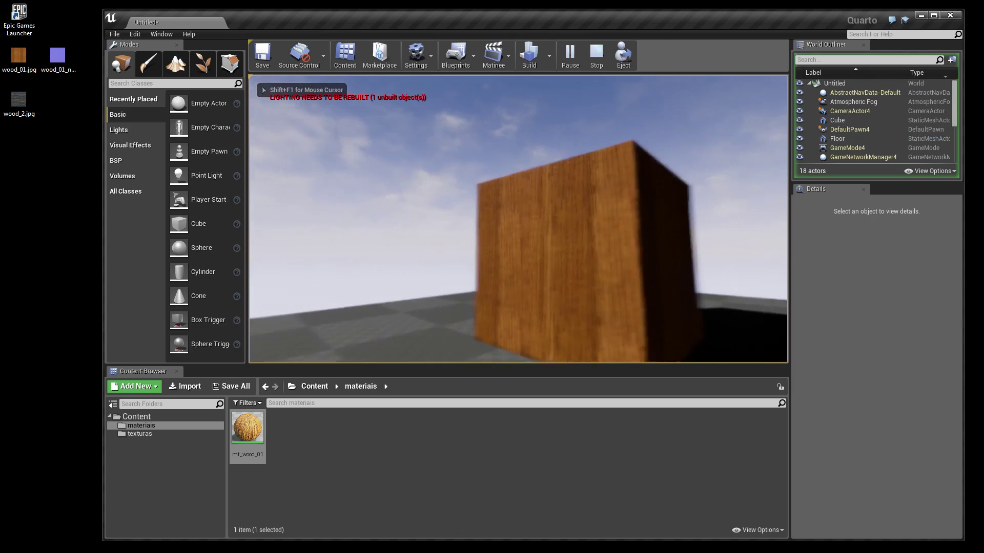
{"action": "key", "text": "w"}
{"action": "key", "text": "w"}
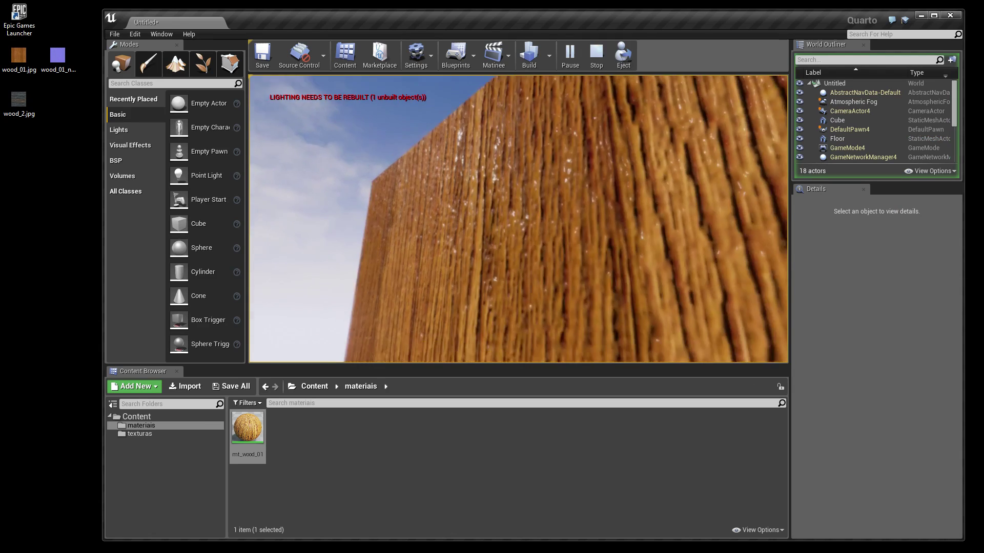
{"action": "key", "text": "w"}
{"action": "key", "text": "s"}
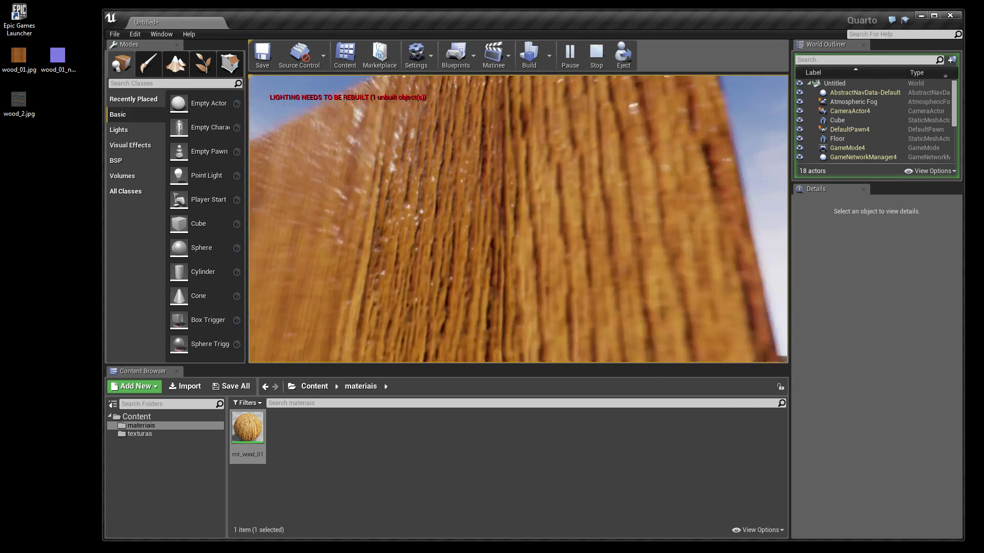
{"action": "key", "text": "s"}
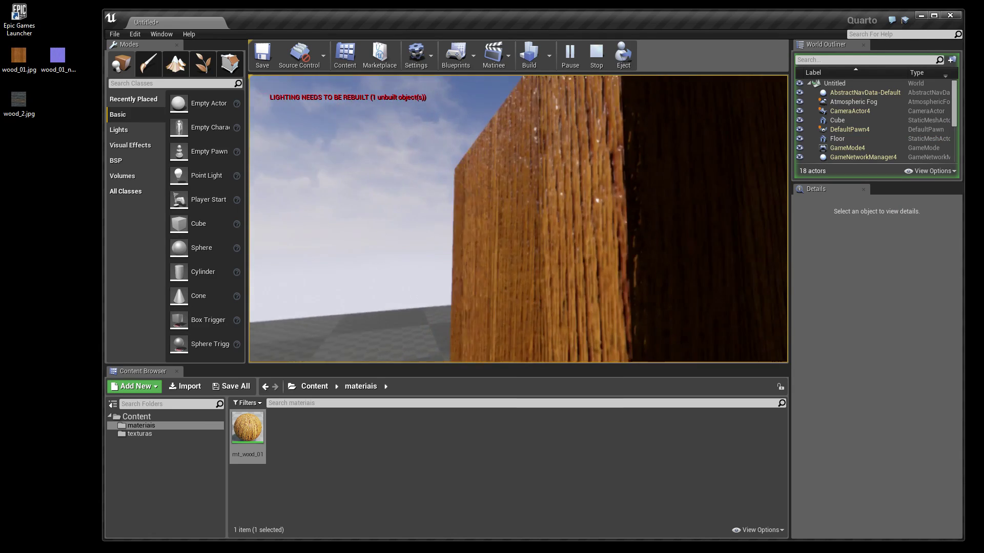
{"action": "key", "text": "a"}
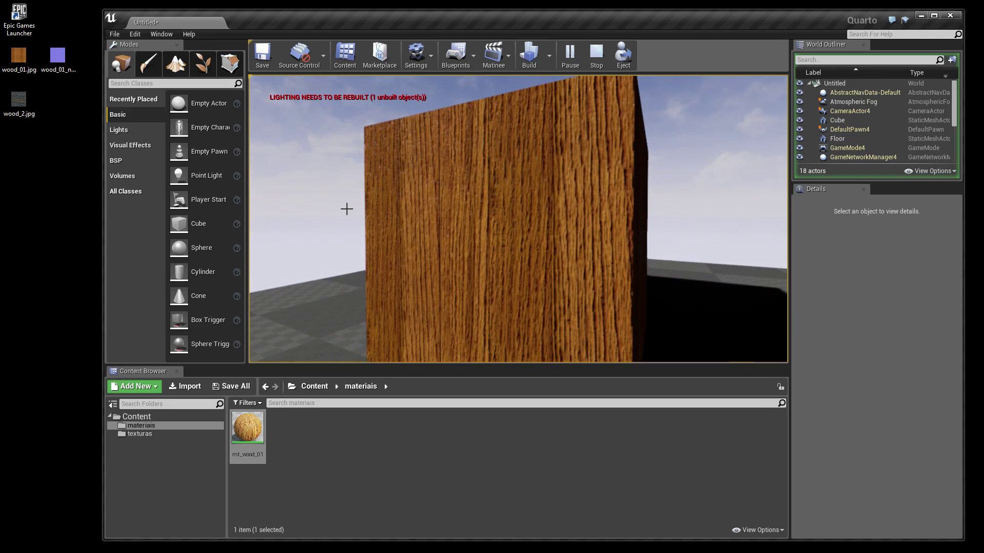
{"action": "key", "text": "Escape"}
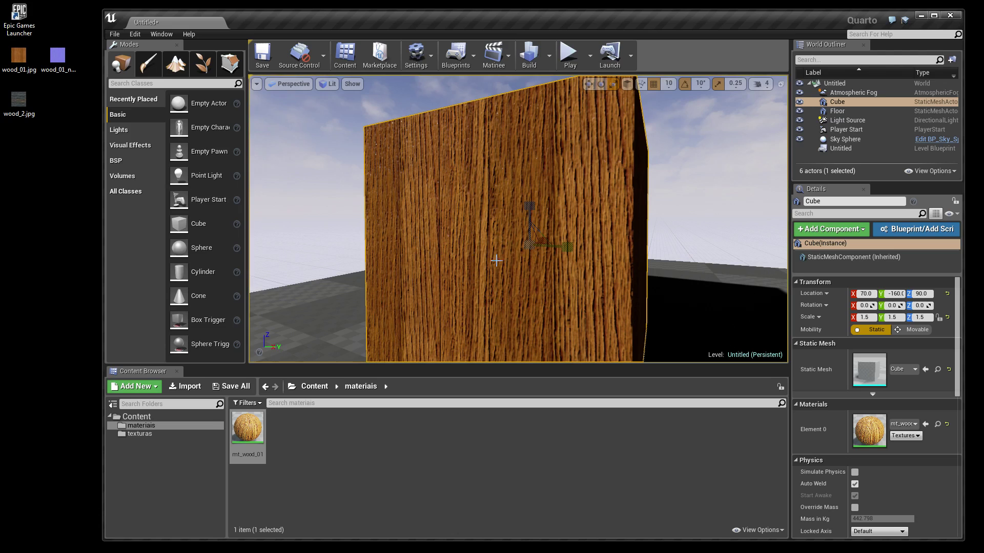